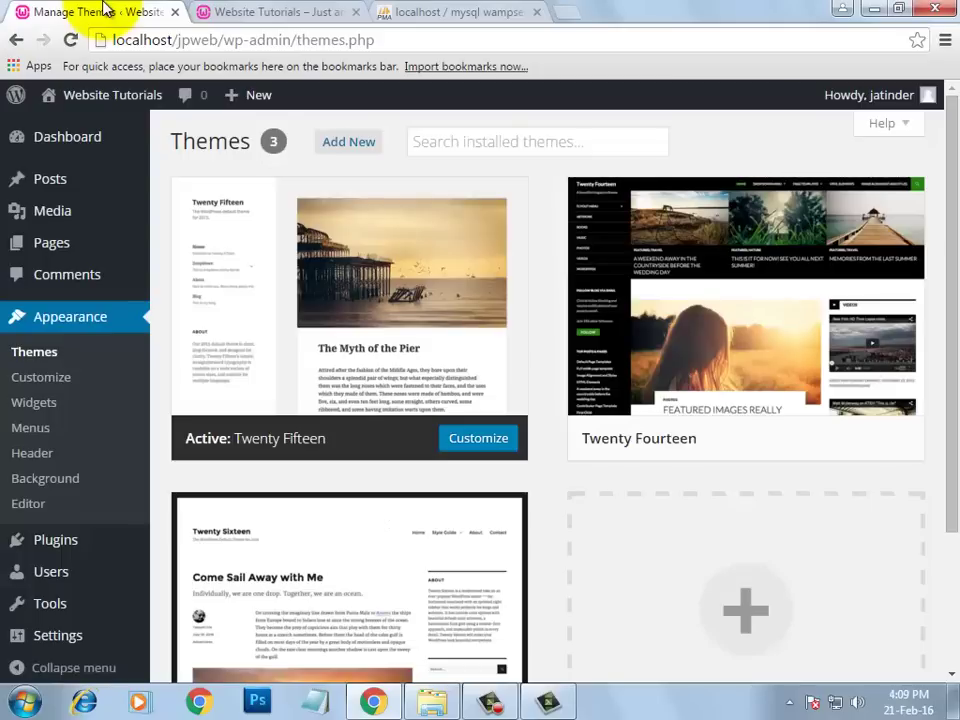
# - Glance at the public site, return to Themes, and go to Edit My Profile from the Howdy menu
pyautogui.click(268, 17)
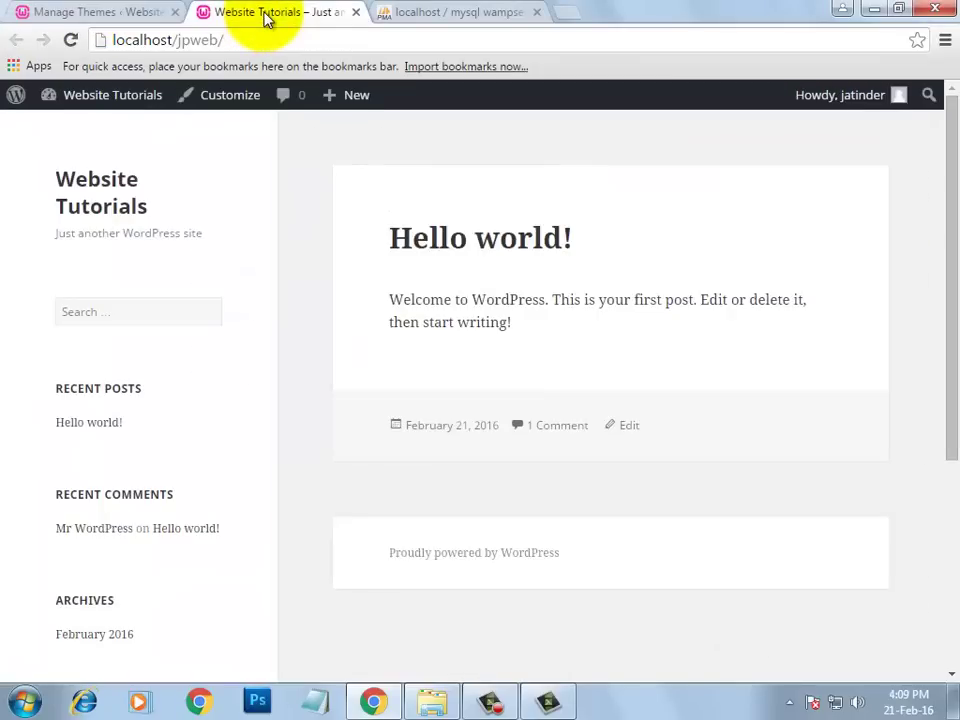
pyautogui.click(118, 10)
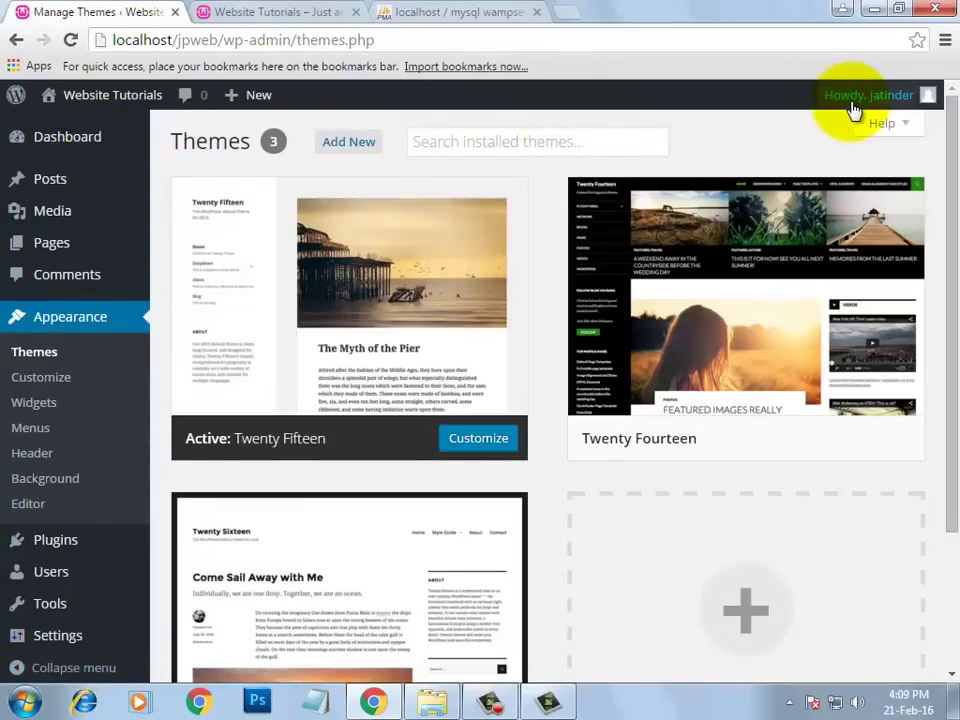
pyautogui.moveTo(853, 110)
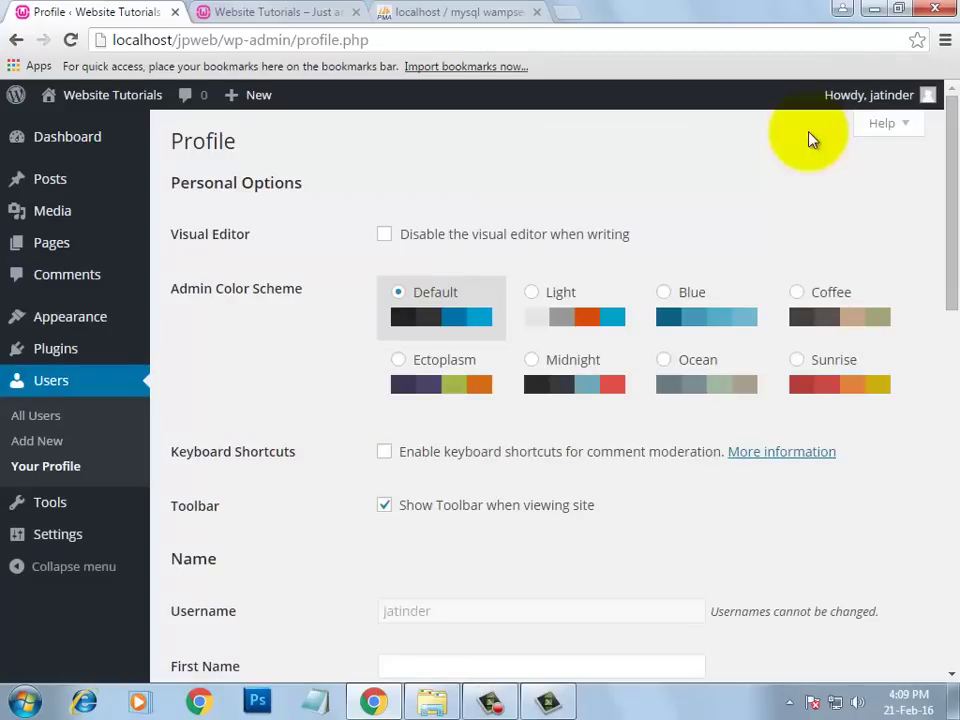
pyautogui.moveTo(883, 107)
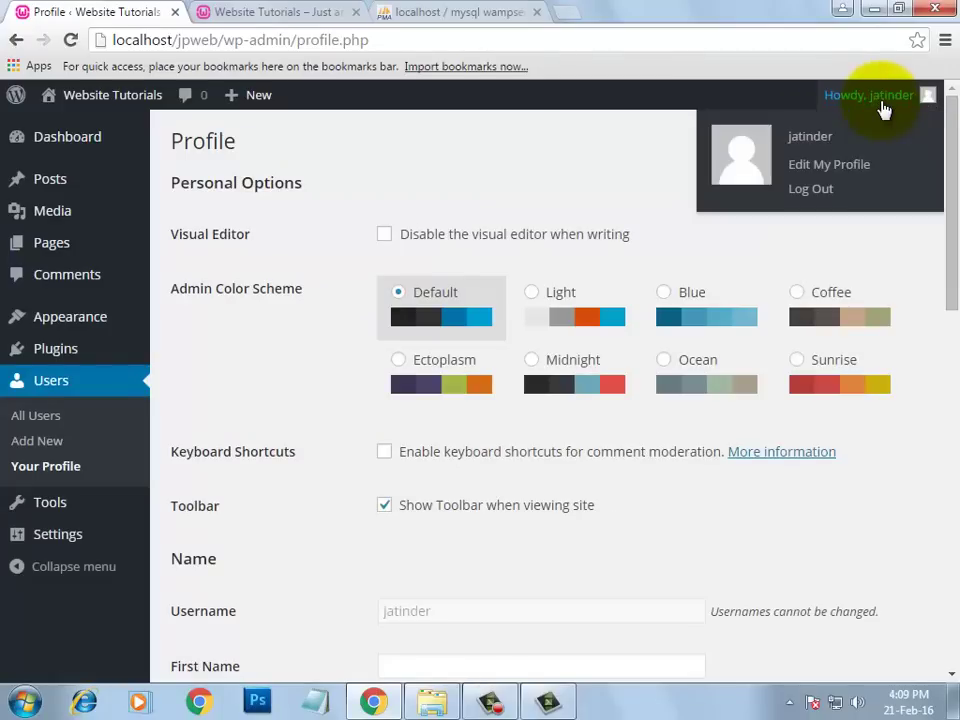
pyautogui.click(825, 170)
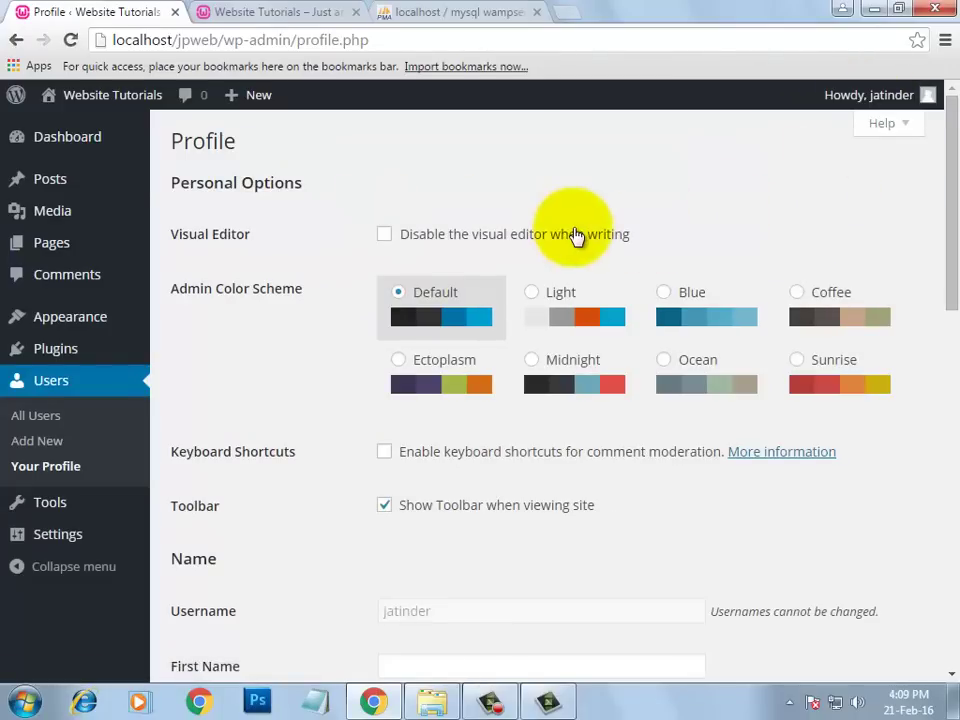
pyautogui.moveTo(945, 193); pyautogui.dragTo(880, 603)
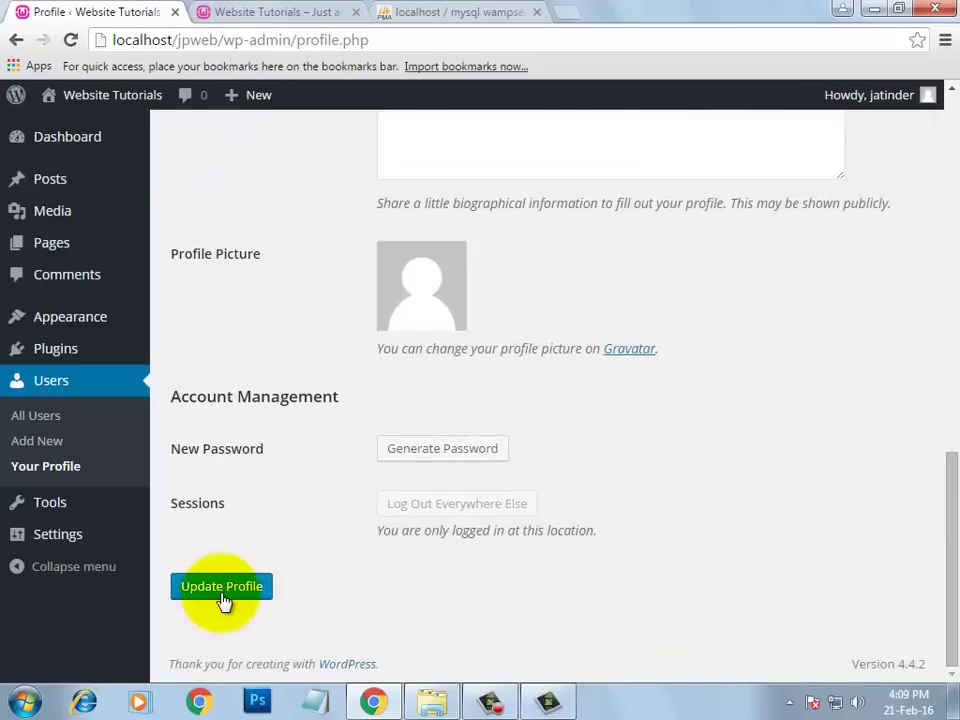
pyautogui.moveTo(943, 561); pyautogui.dragTo(952, 195)
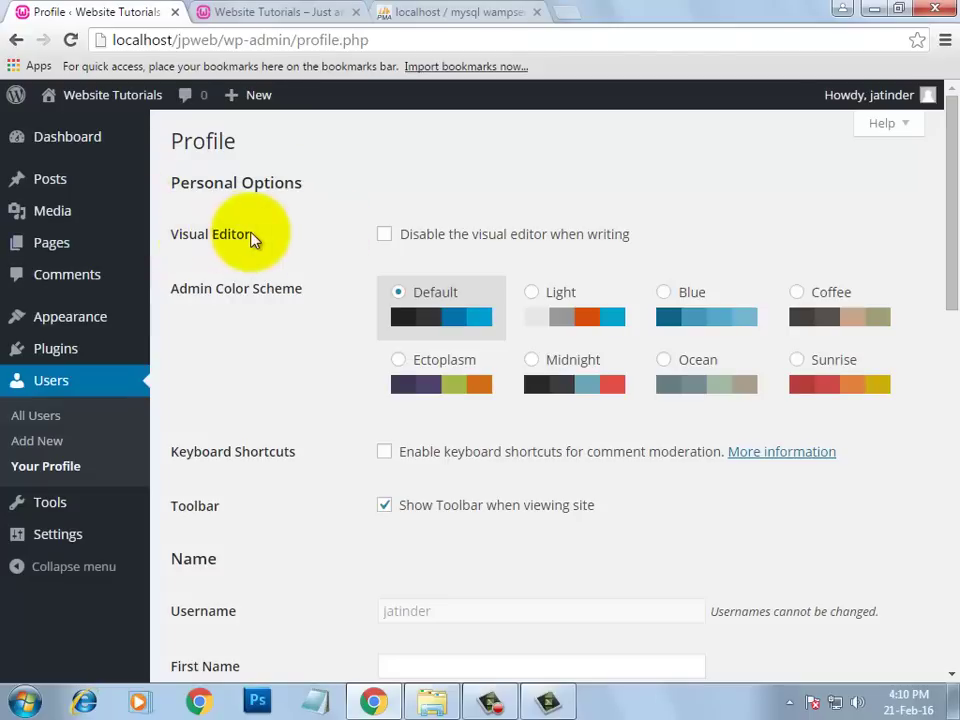
pyautogui.moveTo(72, 184)
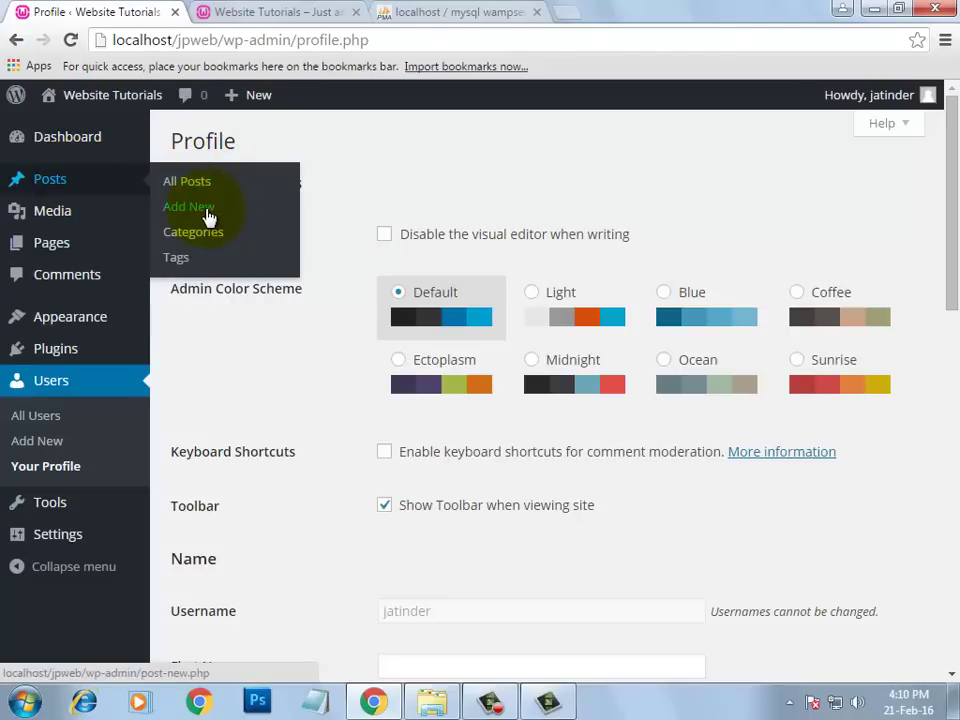
# - Start a new post and switch the body between Text and Visual views
pyautogui.click(207, 215)
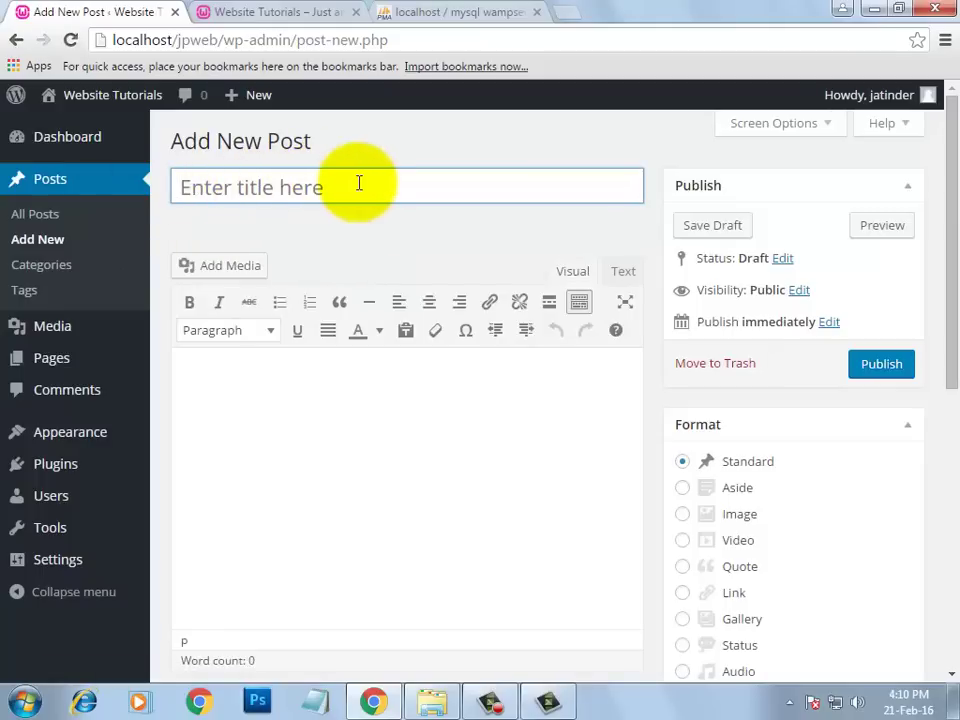
pyautogui.click(242, 367)
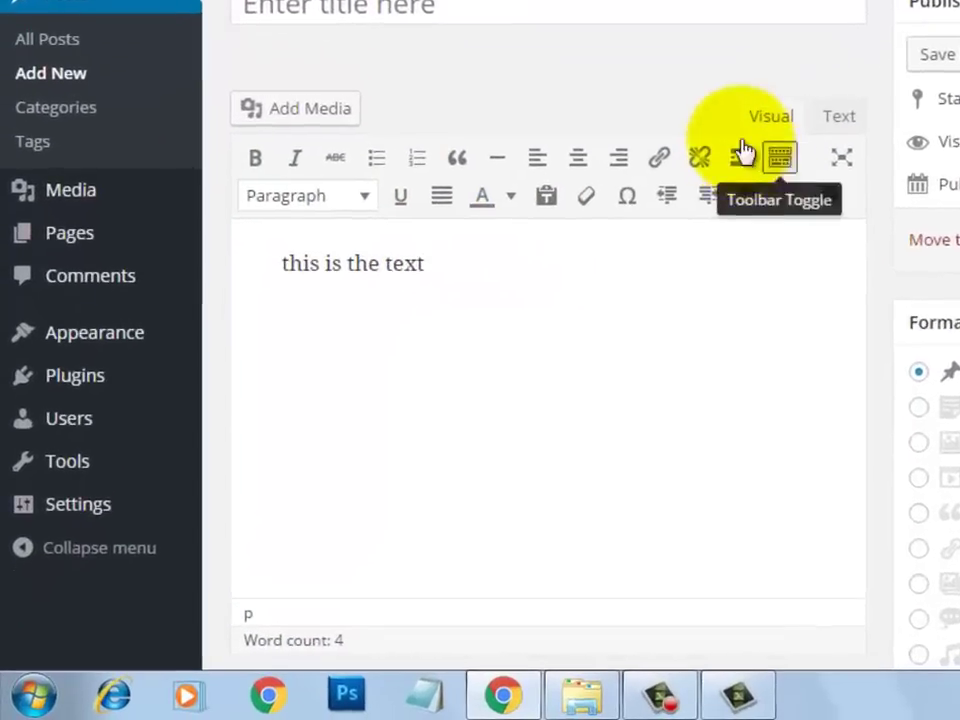
pyautogui.click(885, 88)
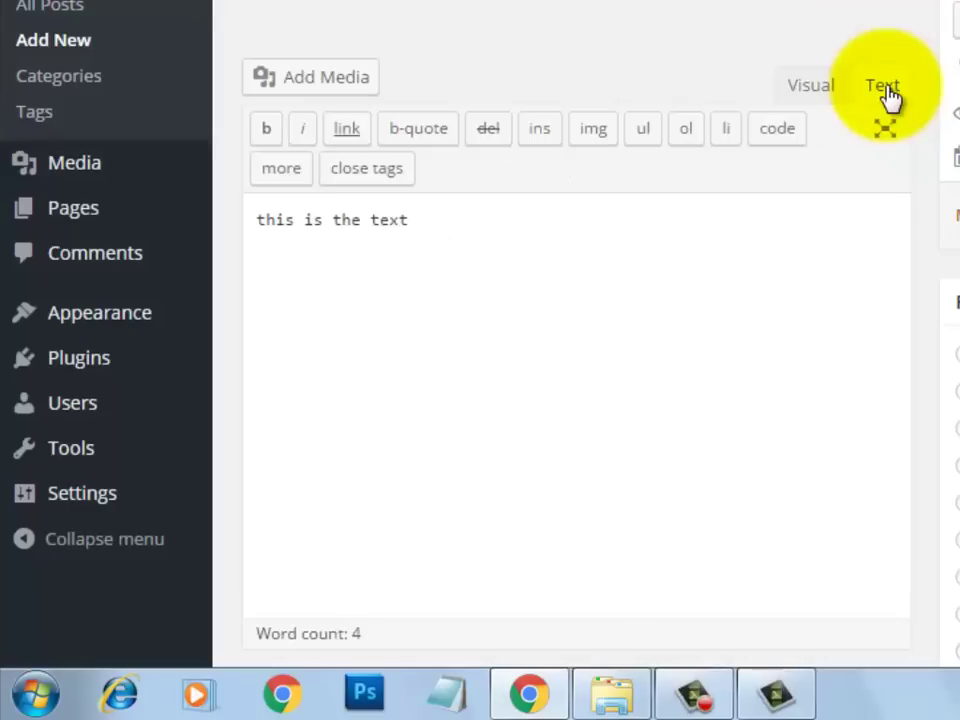
pyautogui.click(813, 92)
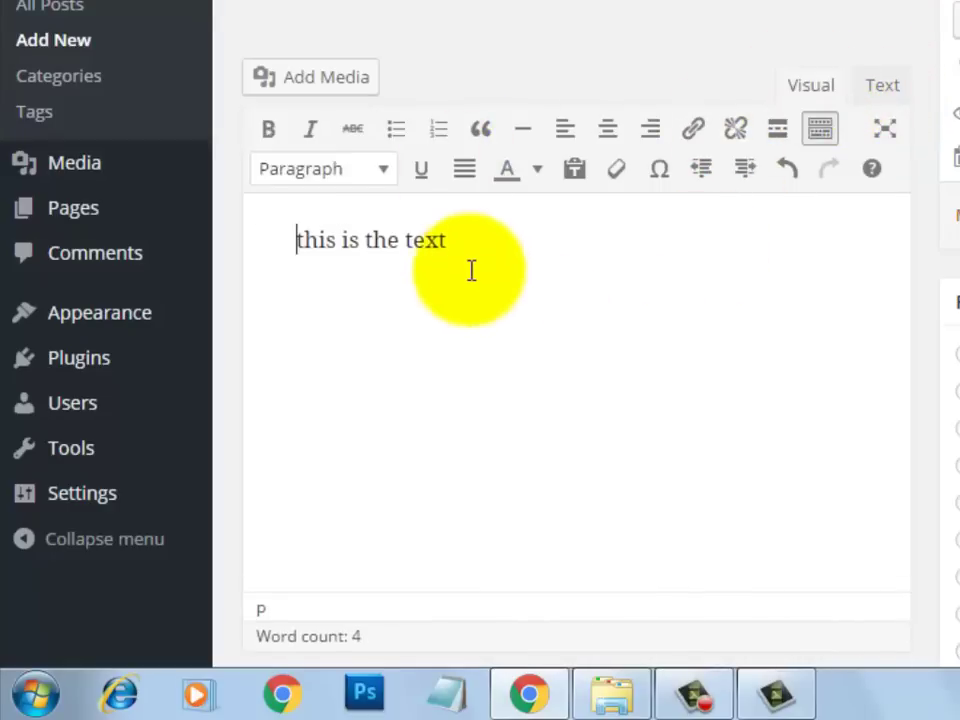
# - Make 'this is the text' bold italic, then abandon the unsaved post
pyautogui.moveTo(469, 270); pyautogui.dragTo(258, 222)
pyautogui.click(284, 133)
pyautogui.click(313, 131)
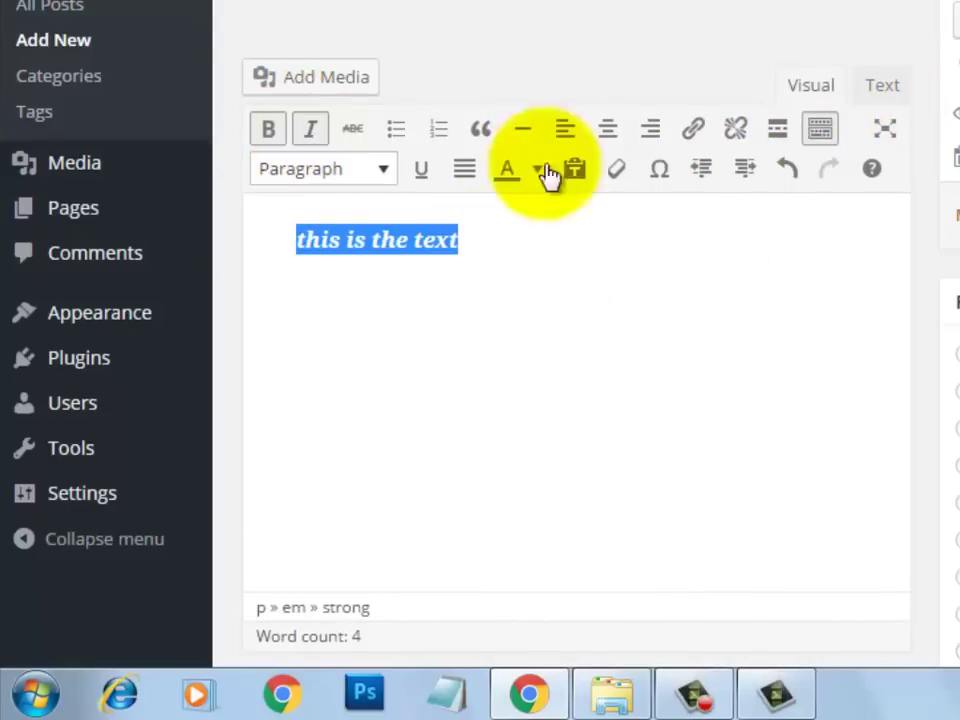
pyautogui.click(594, 246)
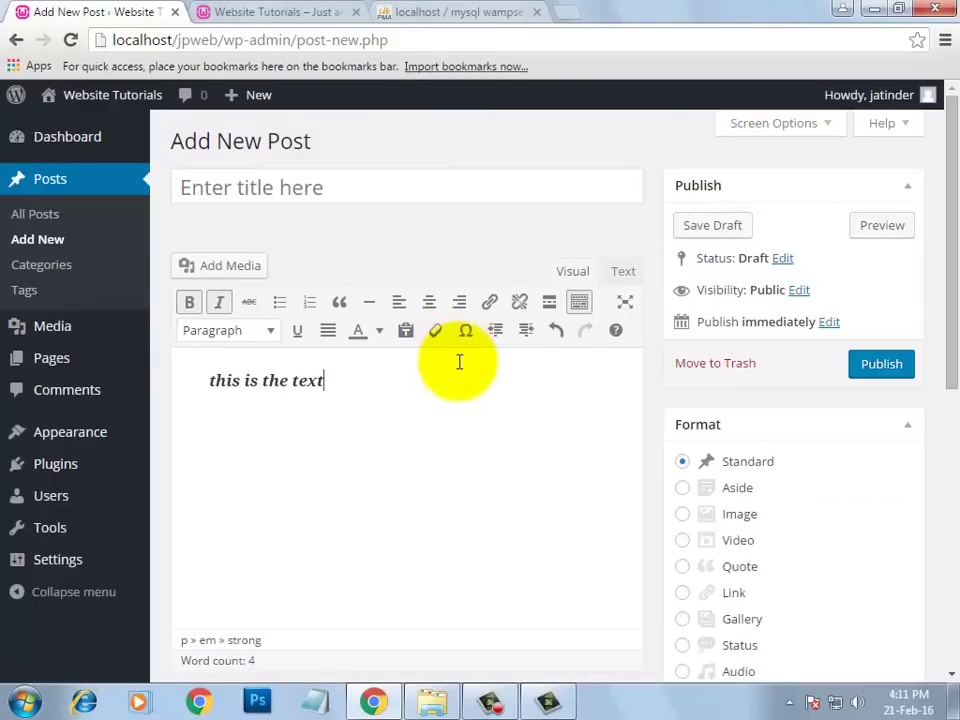
pyautogui.click(16, 40)
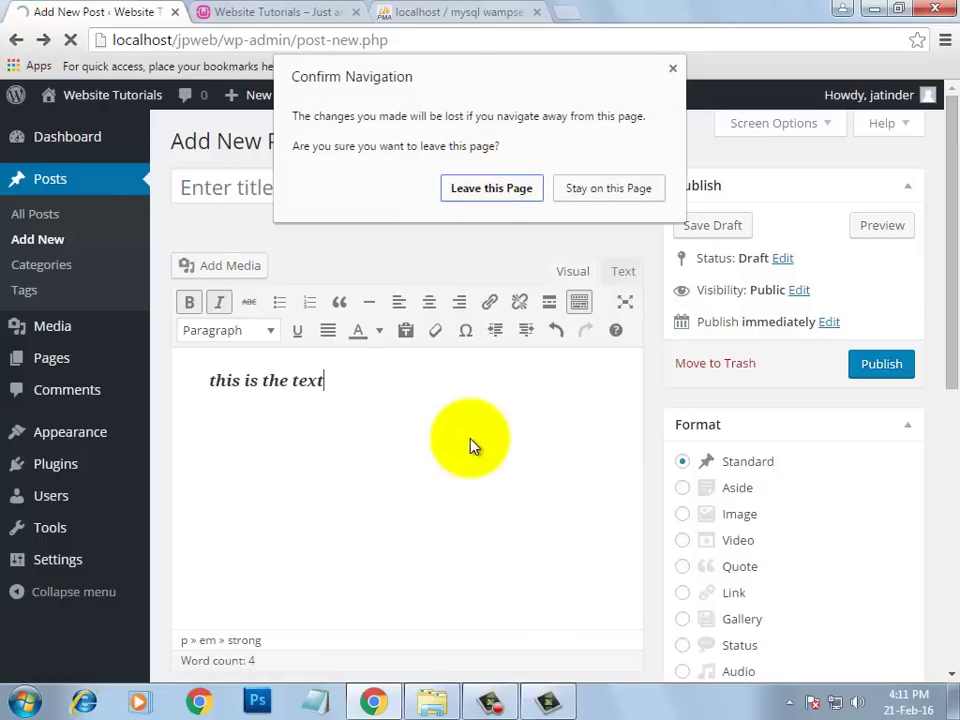
pyautogui.click(492, 189)
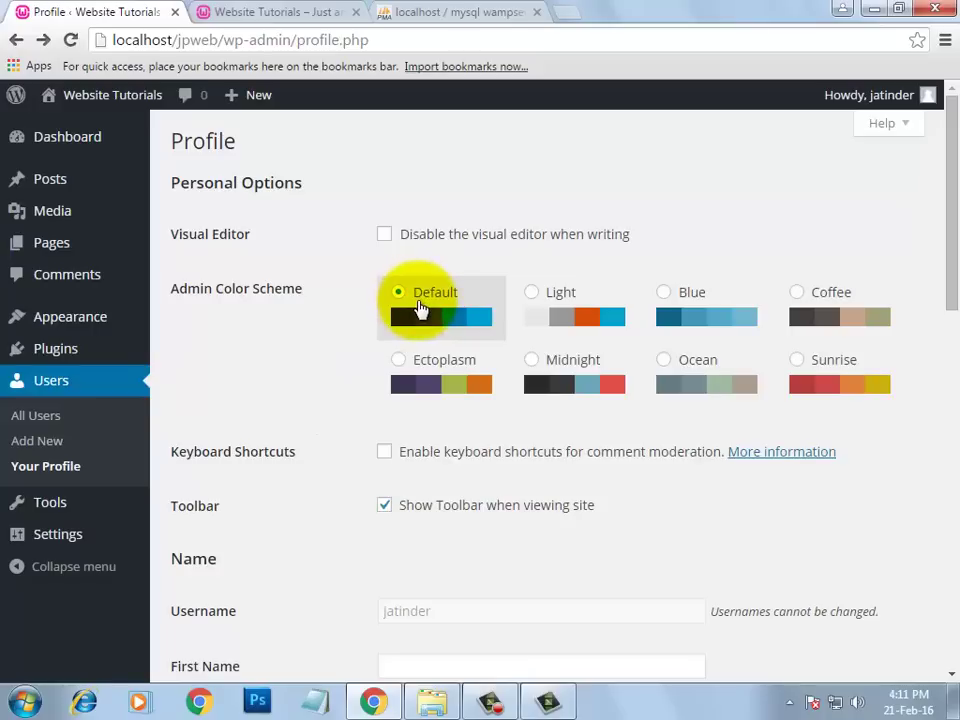
# - Preview the Light, Blue, Coffee, Sunrise and Ocean schemes, settling on Midnight
pyautogui.click(530, 294)
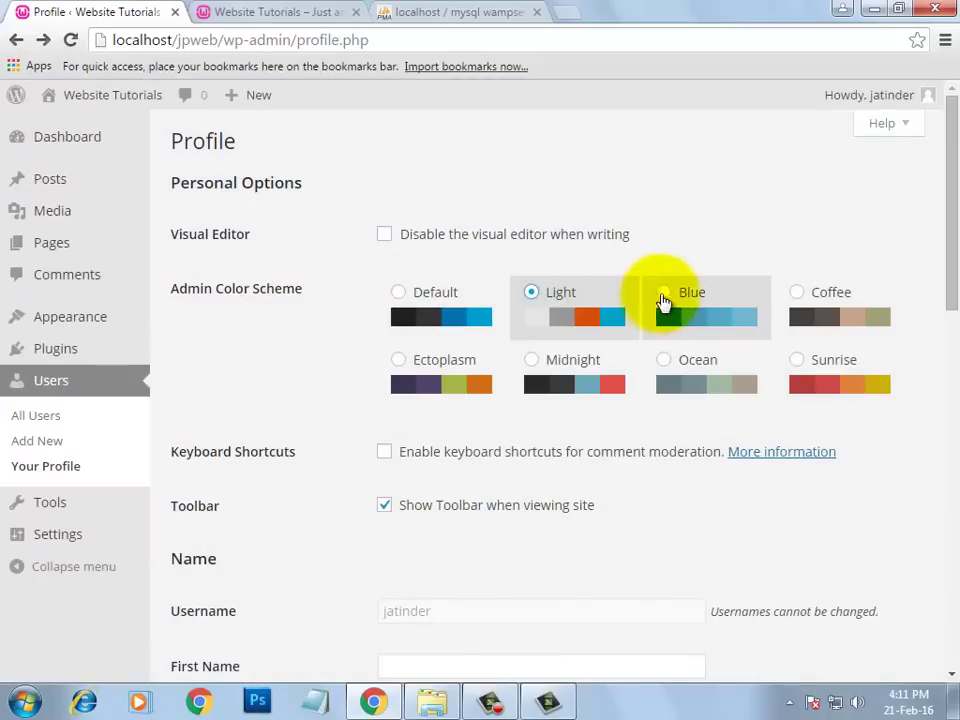
pyautogui.click(663, 298)
pyautogui.click(803, 300)
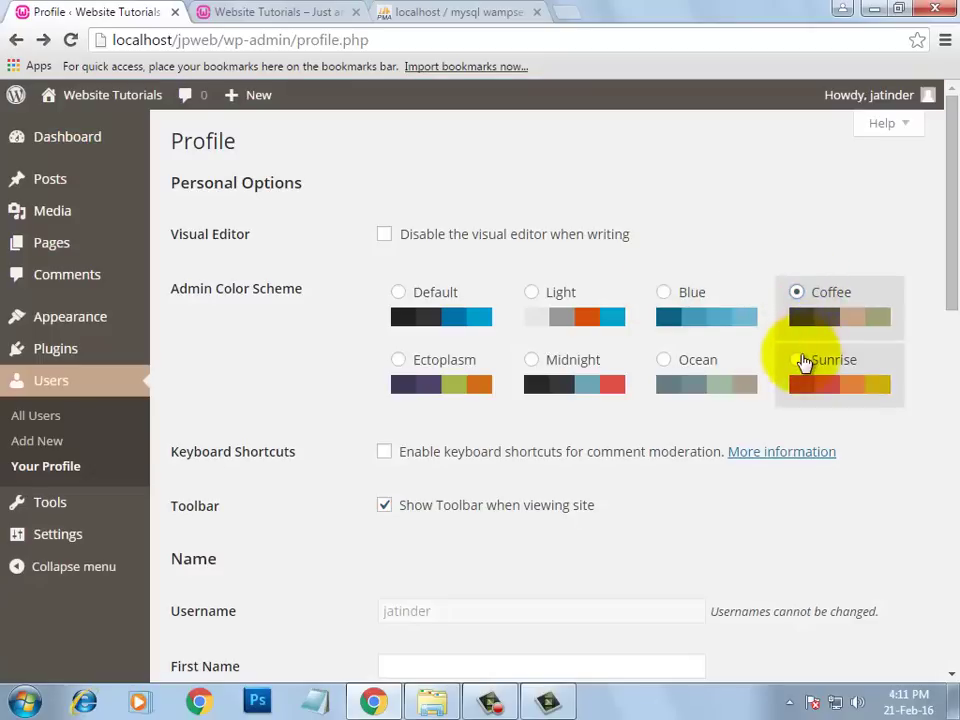
pyautogui.click(800, 362)
pyautogui.click(670, 366)
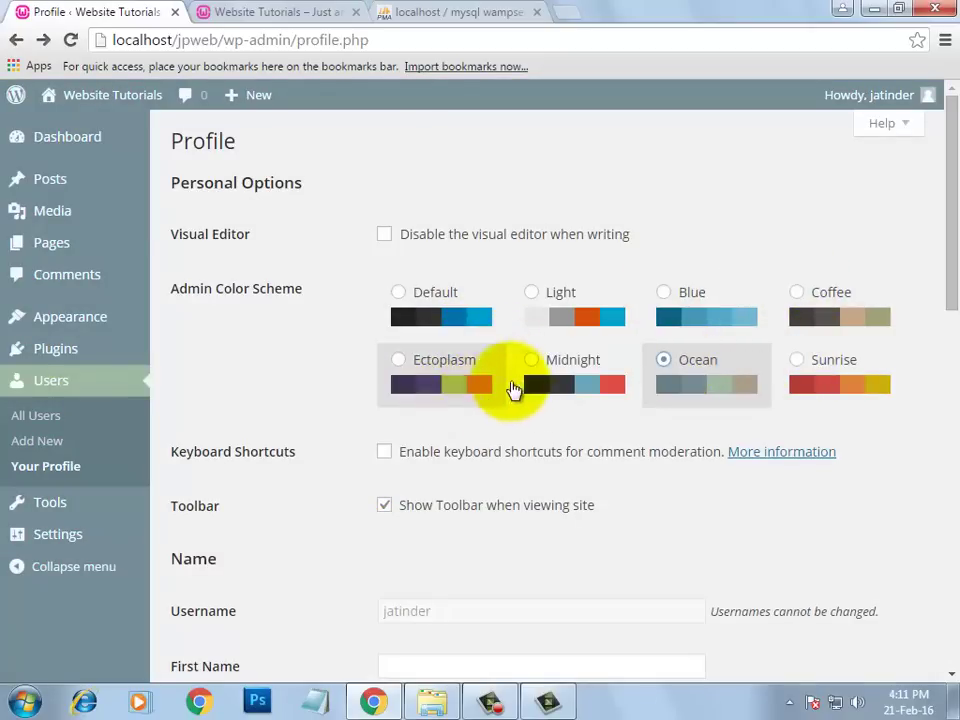
pyautogui.click(531, 362)
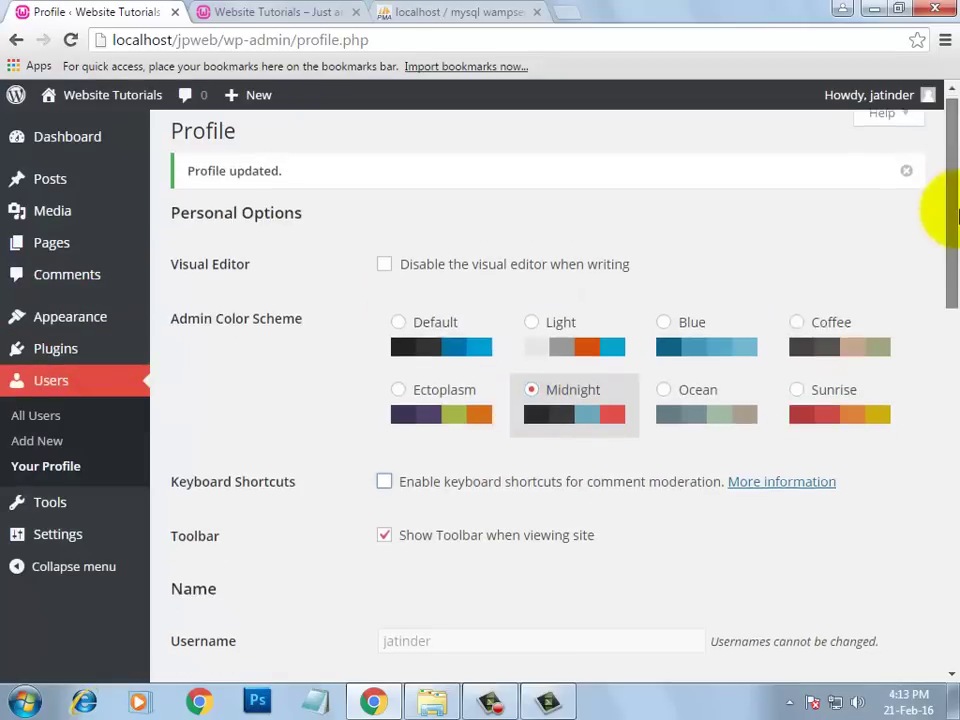
pyautogui.scroll(-2, 364, 311)
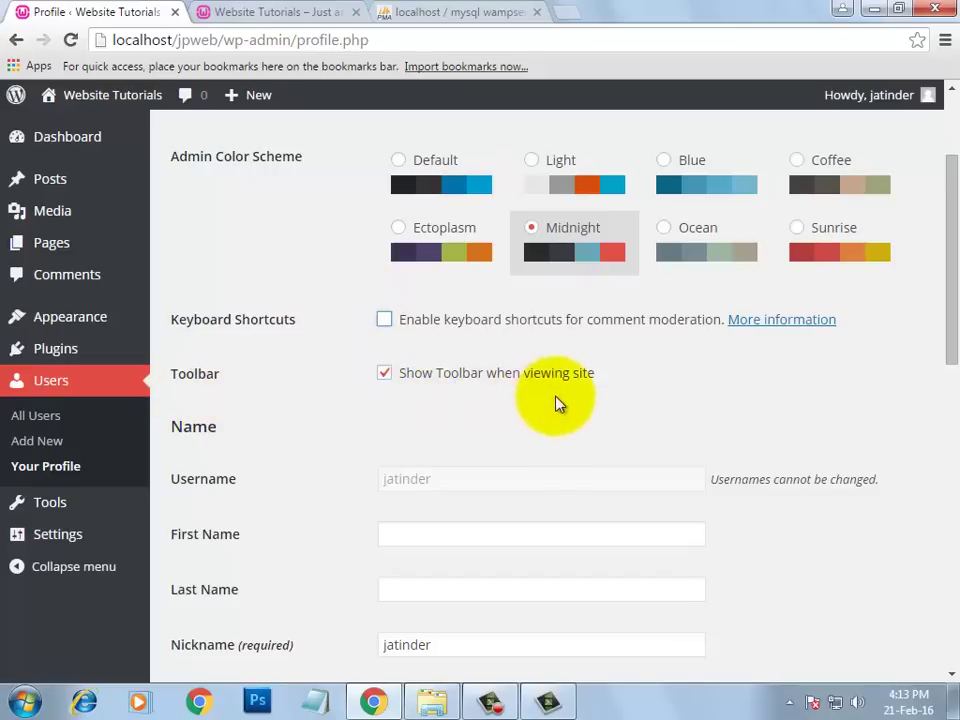
# - Disable 'Show Toolbar when viewing site', update the profile, and verify on the reloaded site
pyautogui.click(253, 11)
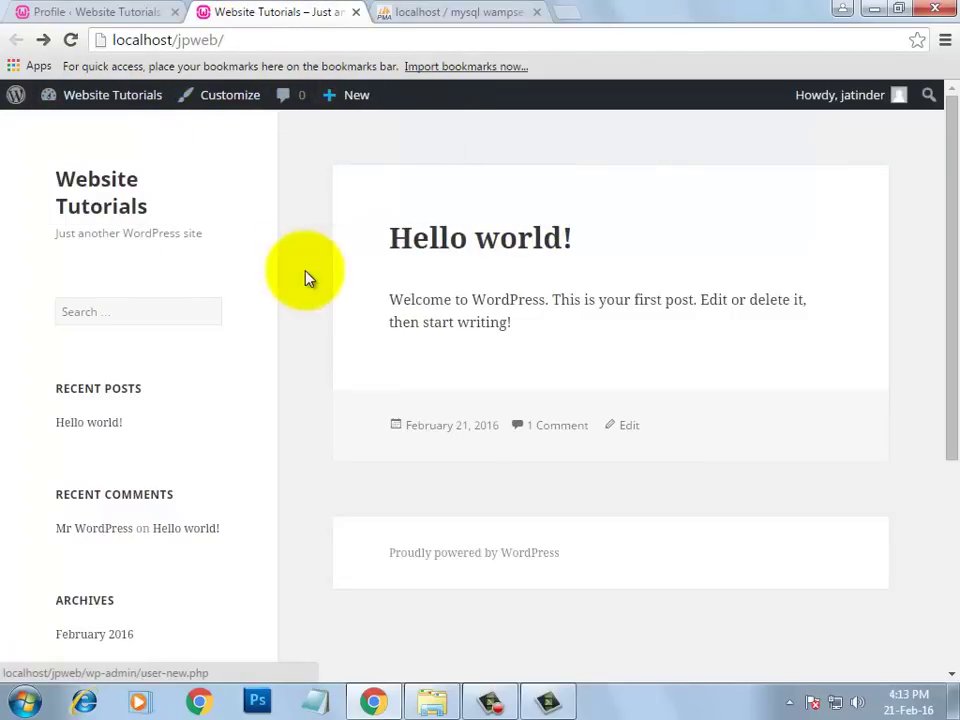
pyautogui.click(118, 10)
pyautogui.scroll(-9, 300, 476)
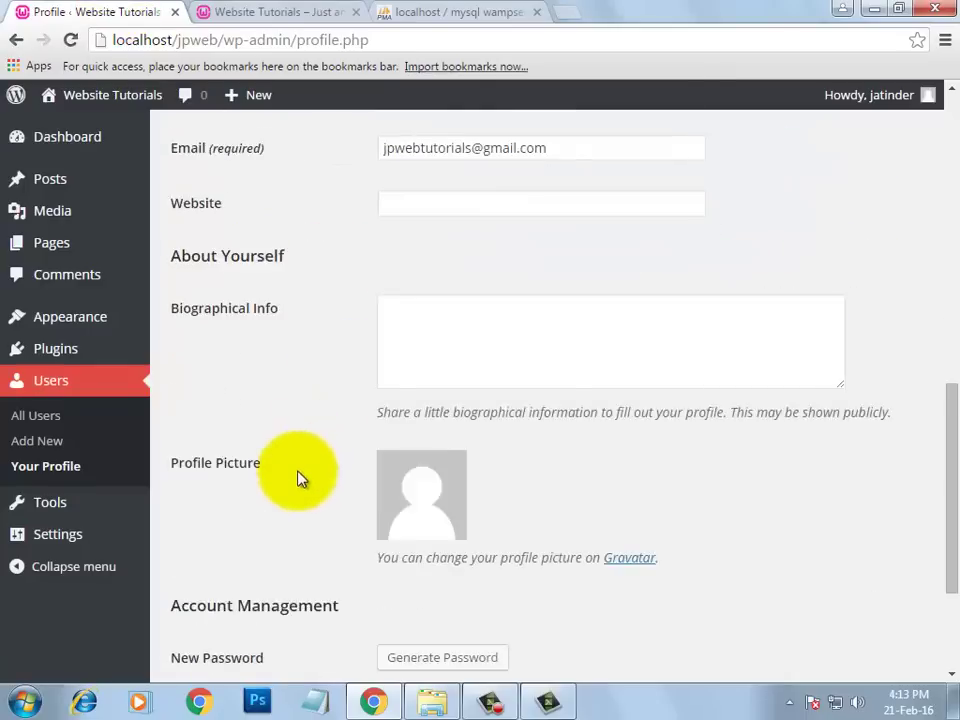
pyautogui.click(237, 589)
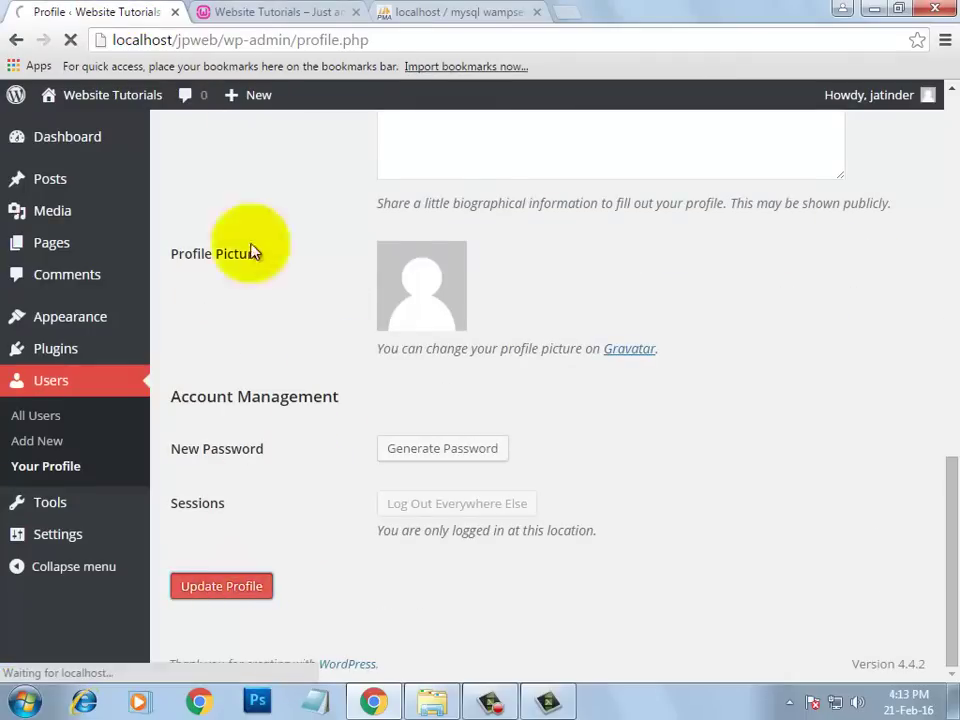
pyautogui.click(287, 11)
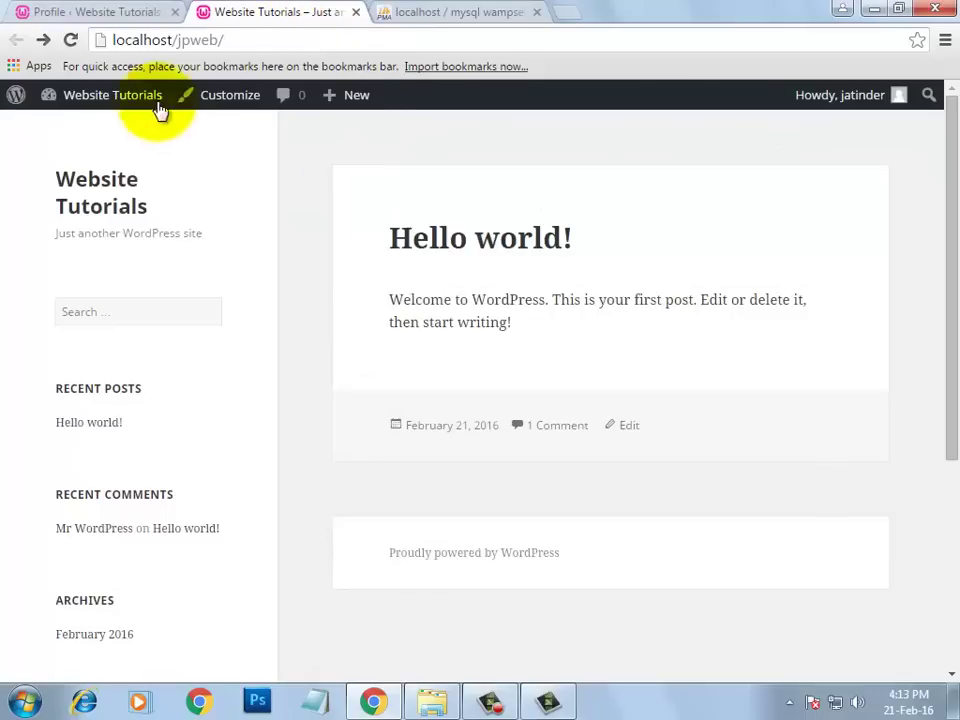
pyautogui.click(72, 40)
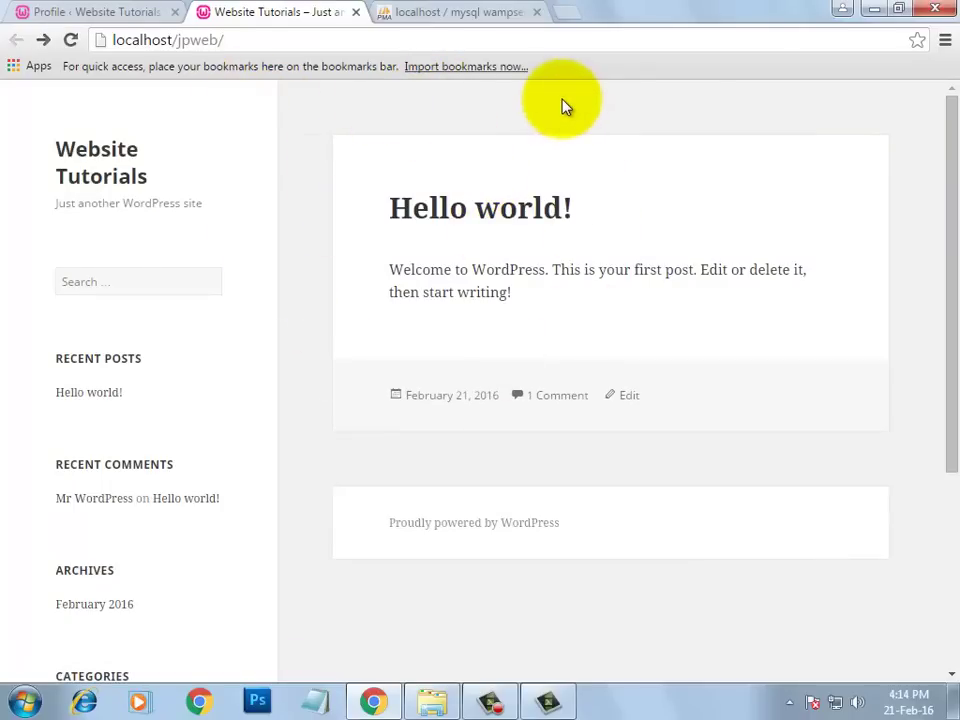
pyautogui.click(90, 11)
pyautogui.moveTo(948, 164); pyautogui.dragTo(950, 291)
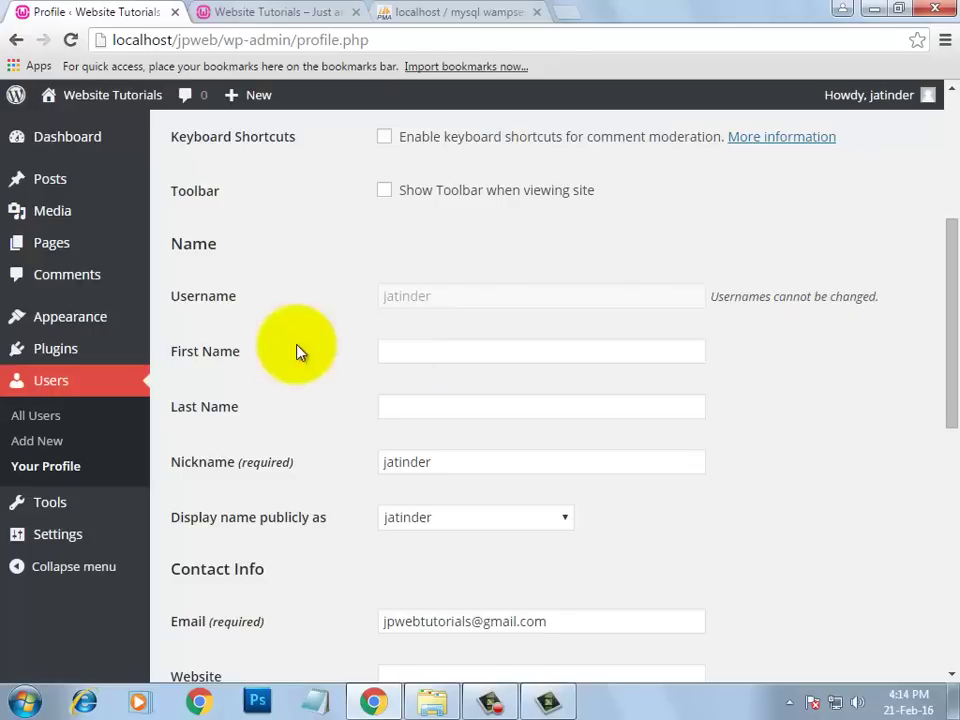
# - Enter the user's first and last names and replace the nickname with their initials
pyautogui.click(449, 348)
pyautogui.write('Jatinder')
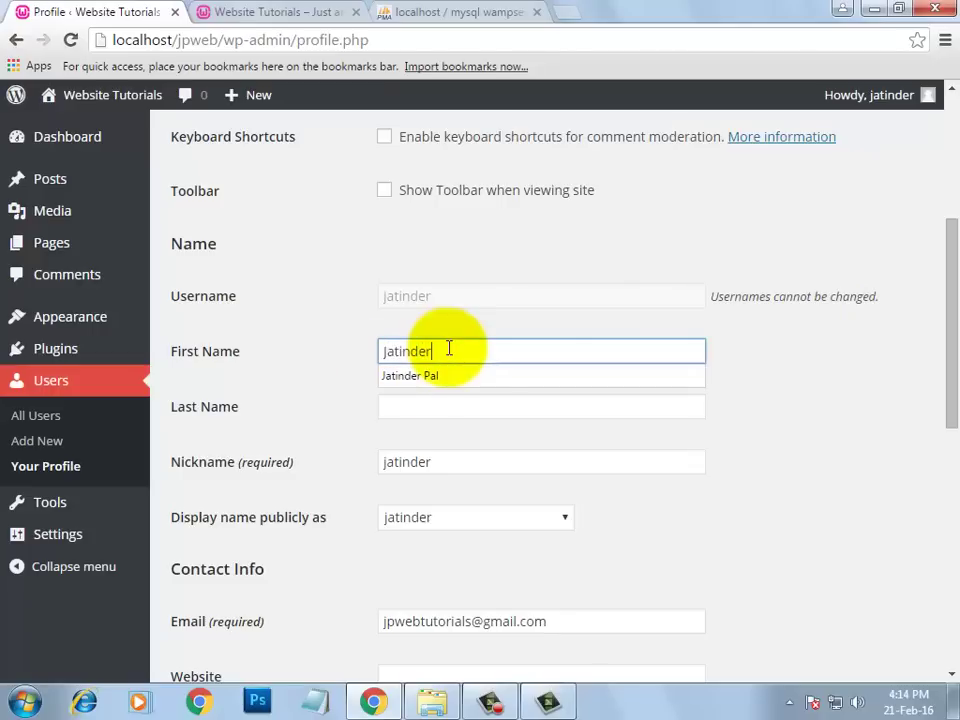
pyautogui.press('Down')
pyautogui.press('Return')
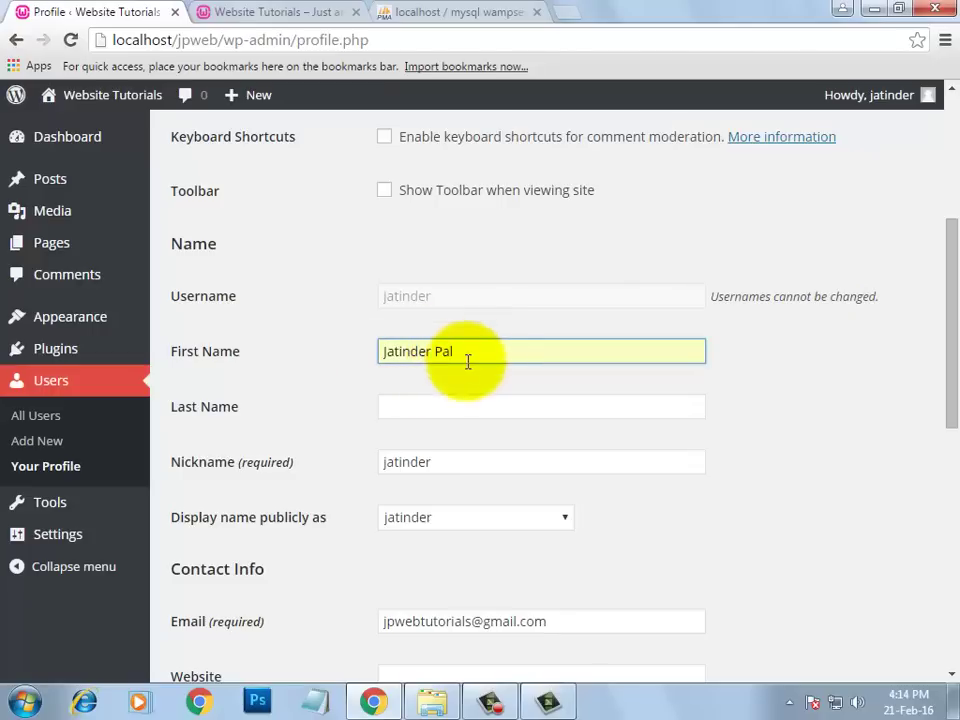
pyautogui.click(467, 407)
pyautogui.write('Singh')
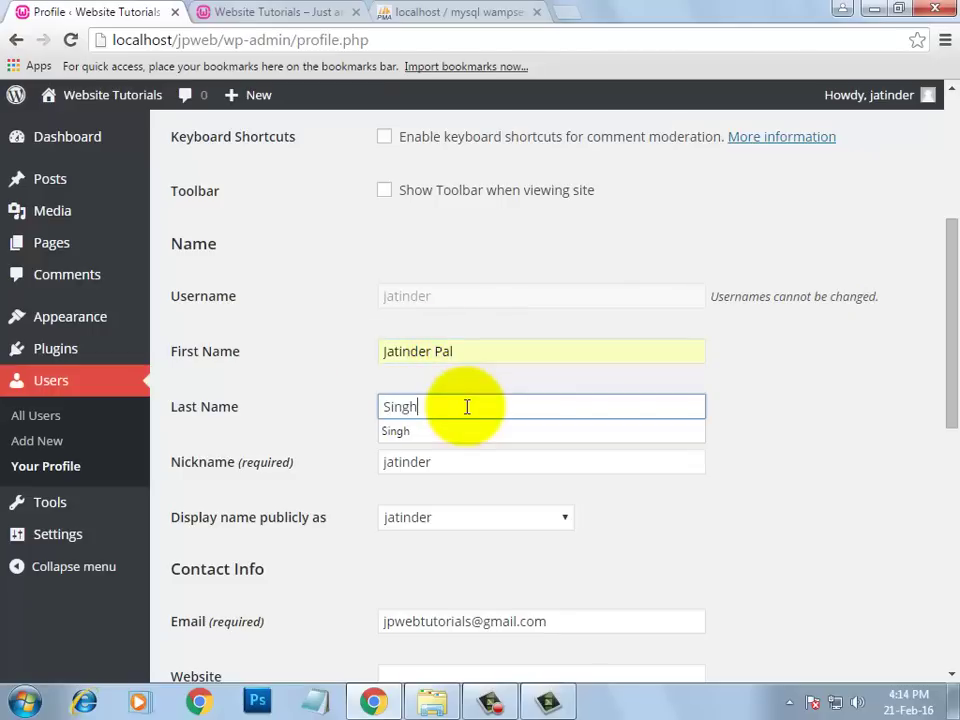
pyautogui.click(474, 382)
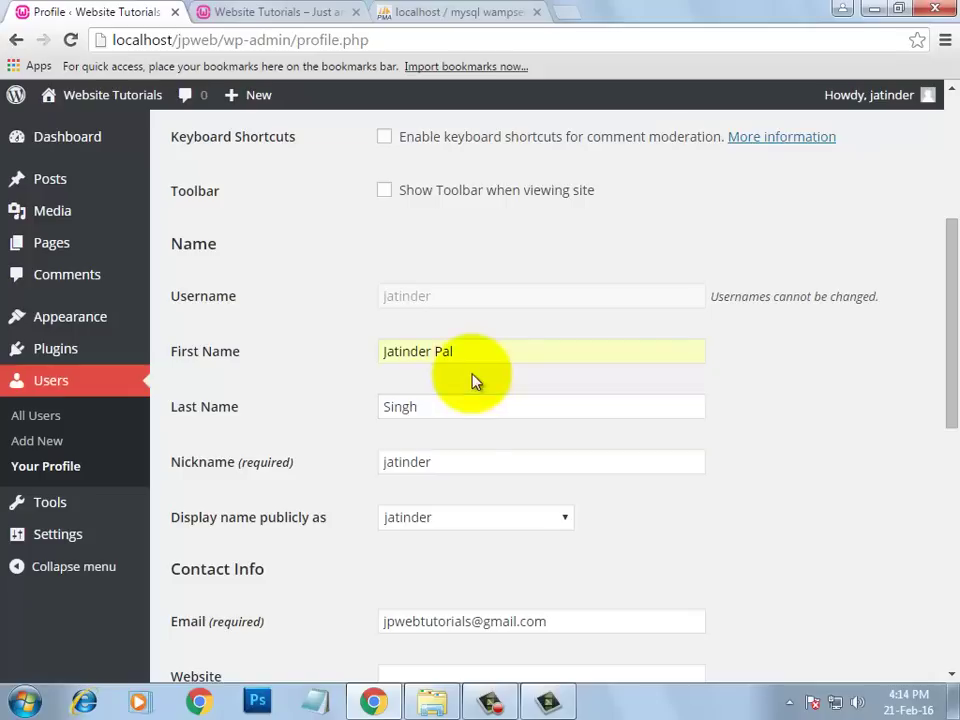
pyautogui.doubleClick(460, 458)
pyautogui.write('JP')
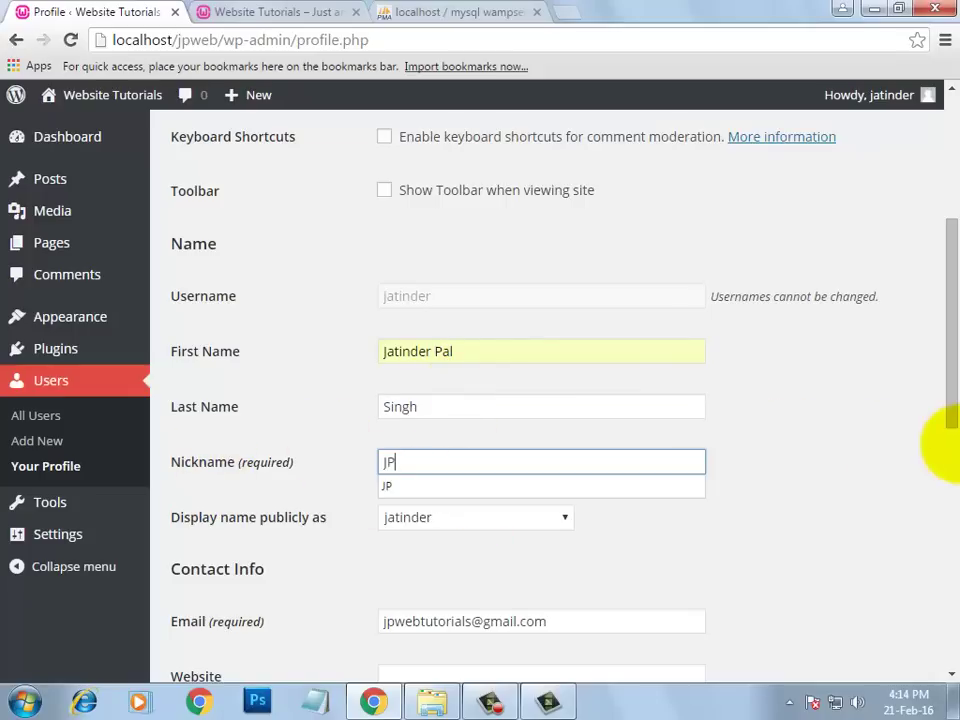
pyautogui.click(868, 398)
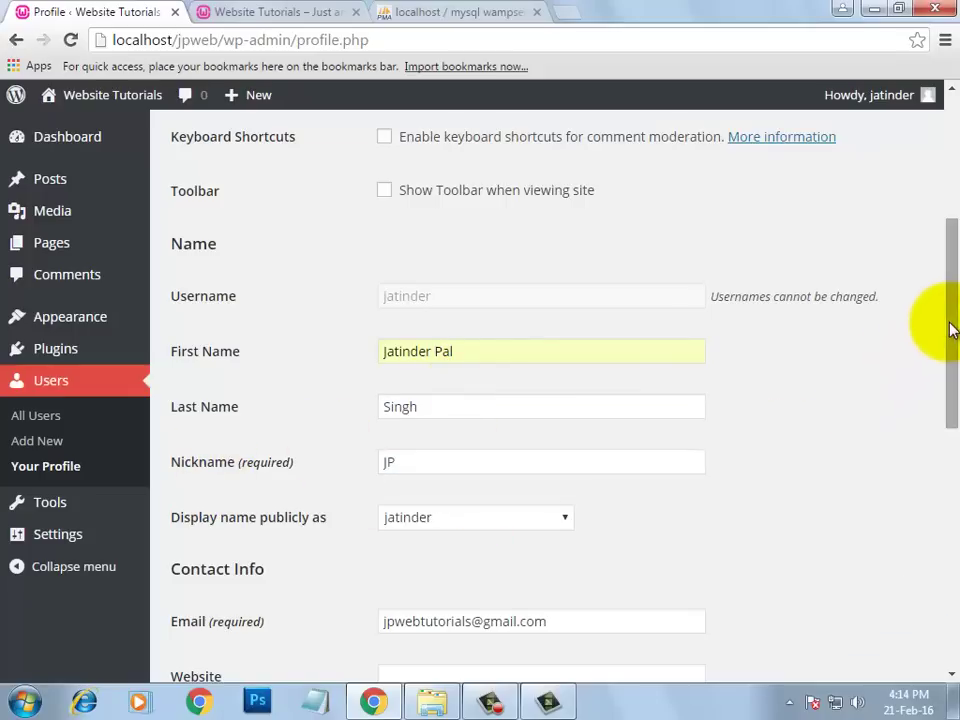
pyautogui.moveTo(950, 321); pyautogui.dragTo(958, 372)
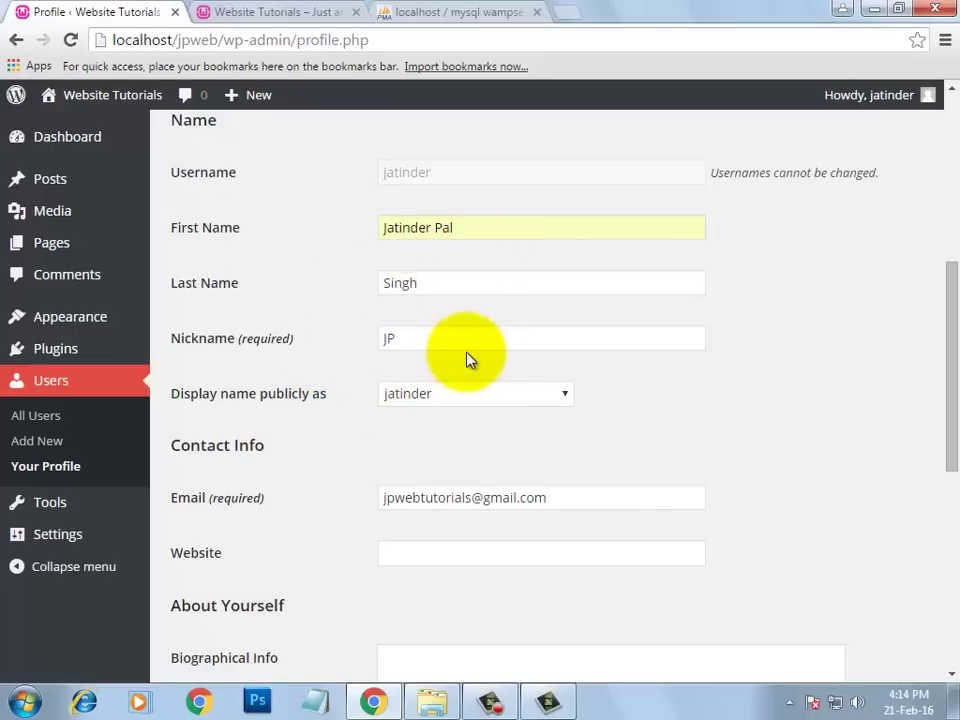
# - Display the full first and last name publicly and update the profile
pyautogui.click(538, 396)
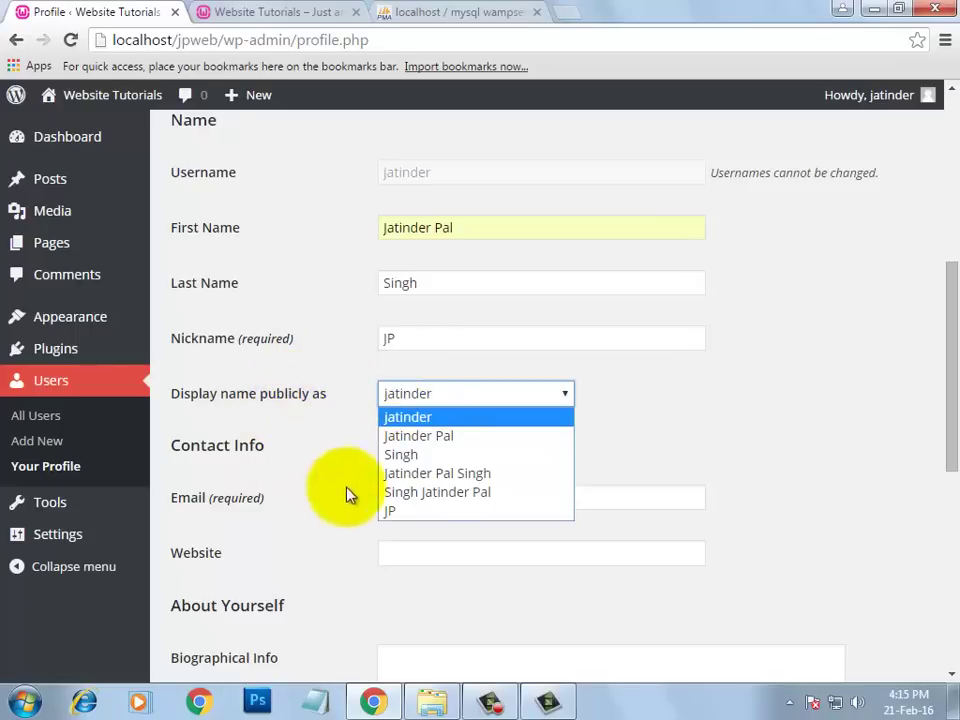
pyautogui.click(457, 474)
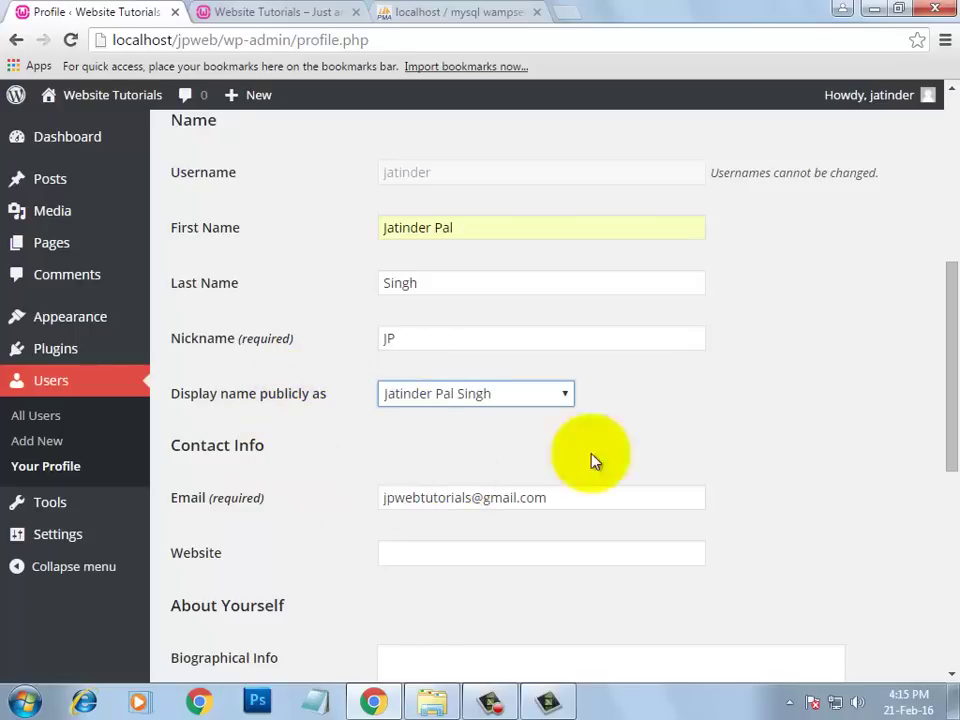
pyautogui.scroll(-5, 936, 429)
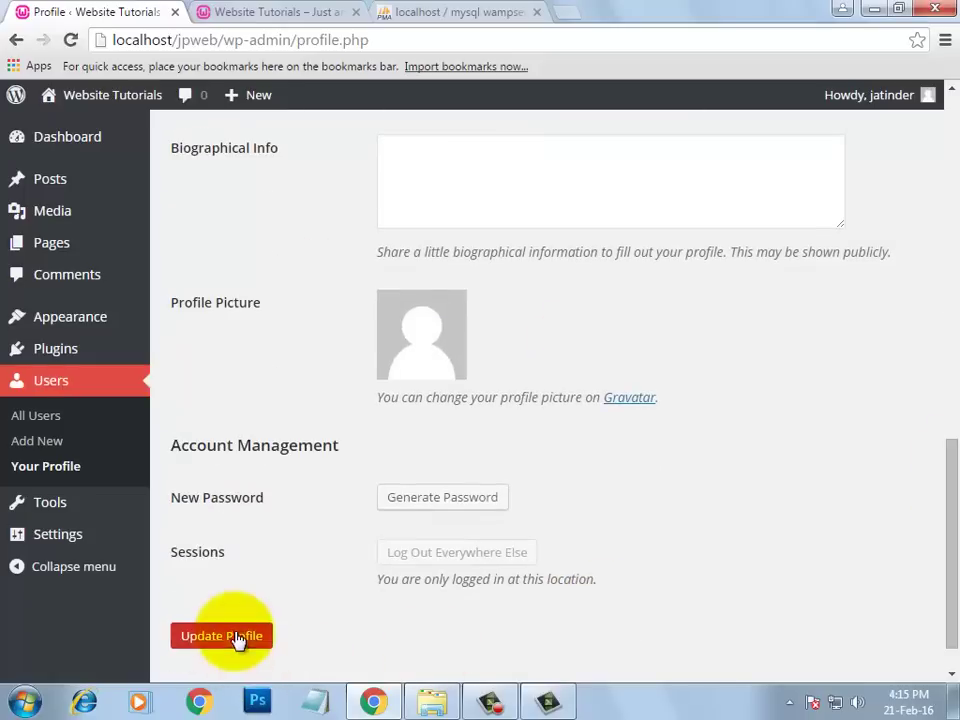
pyautogui.click(242, 635)
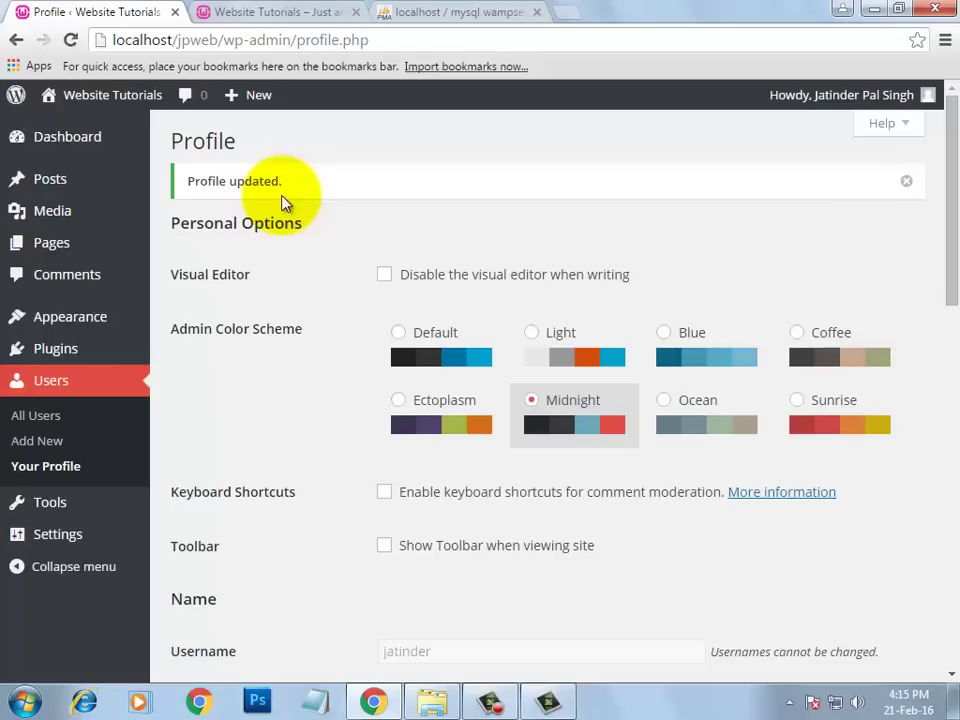
# - Open Hello world!'s comments on the site and post 'very bad post. please update this post.'
pyautogui.moveTo(868, 108)
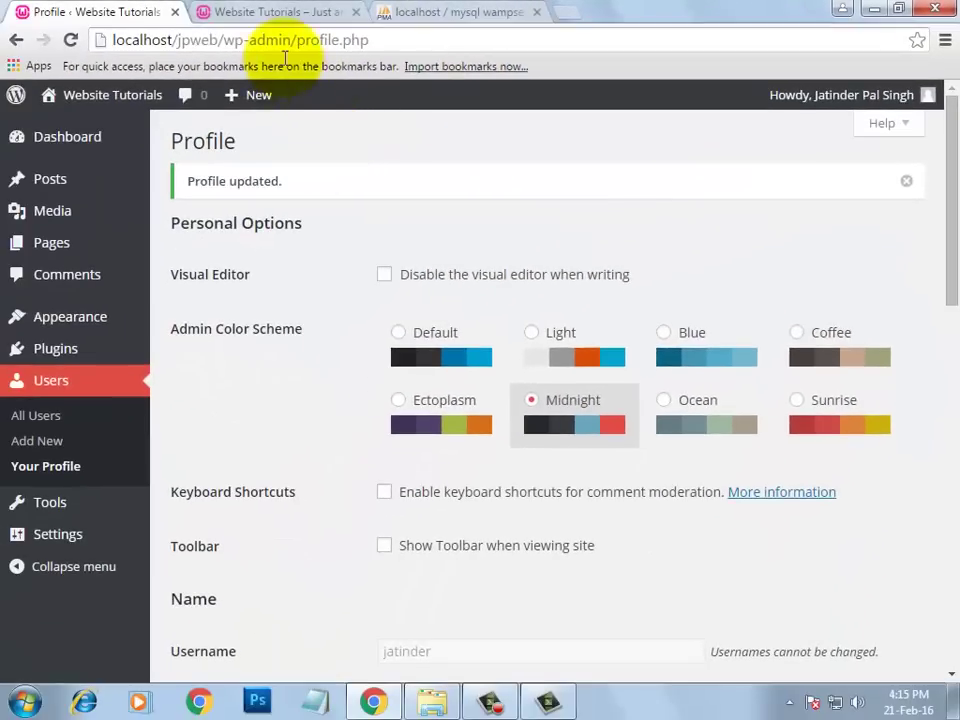
pyautogui.click(279, 12)
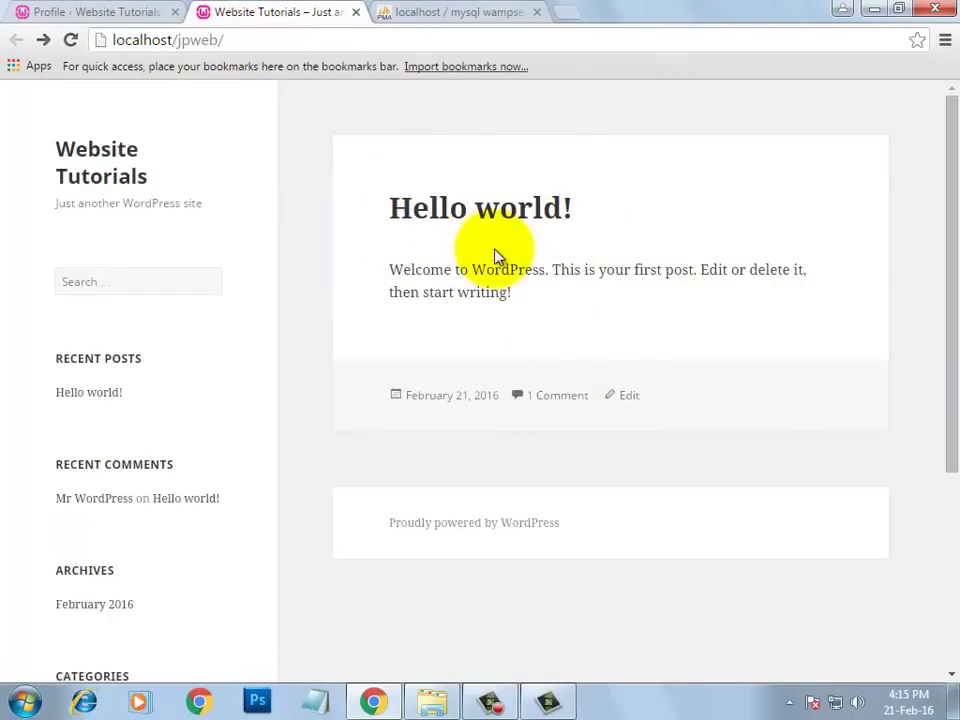
pyautogui.click(561, 403)
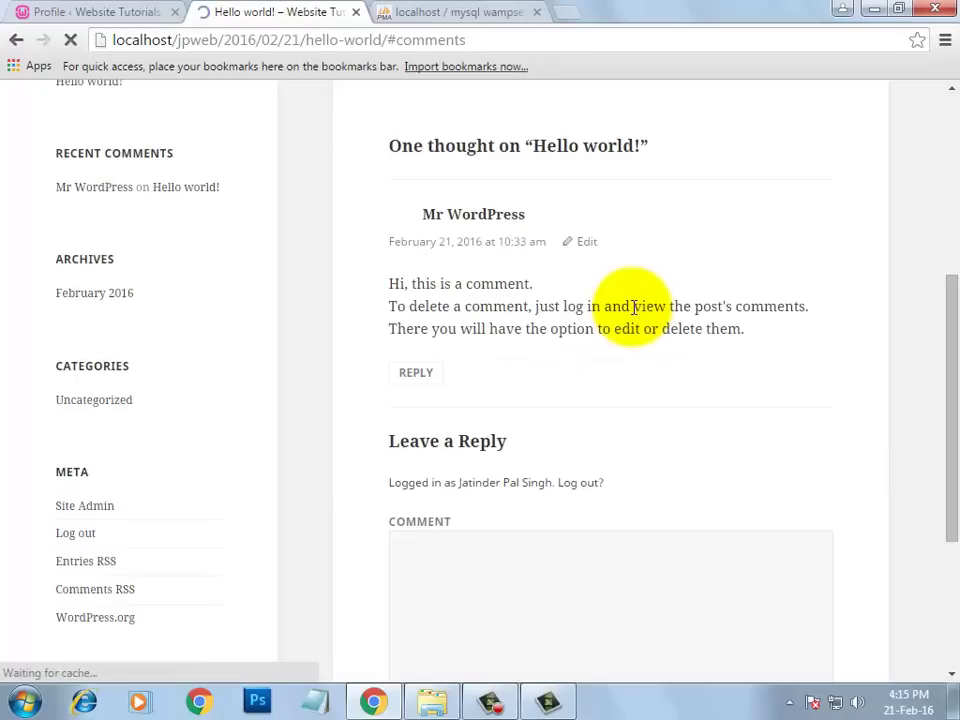
pyautogui.scroll(-2, 634, 307)
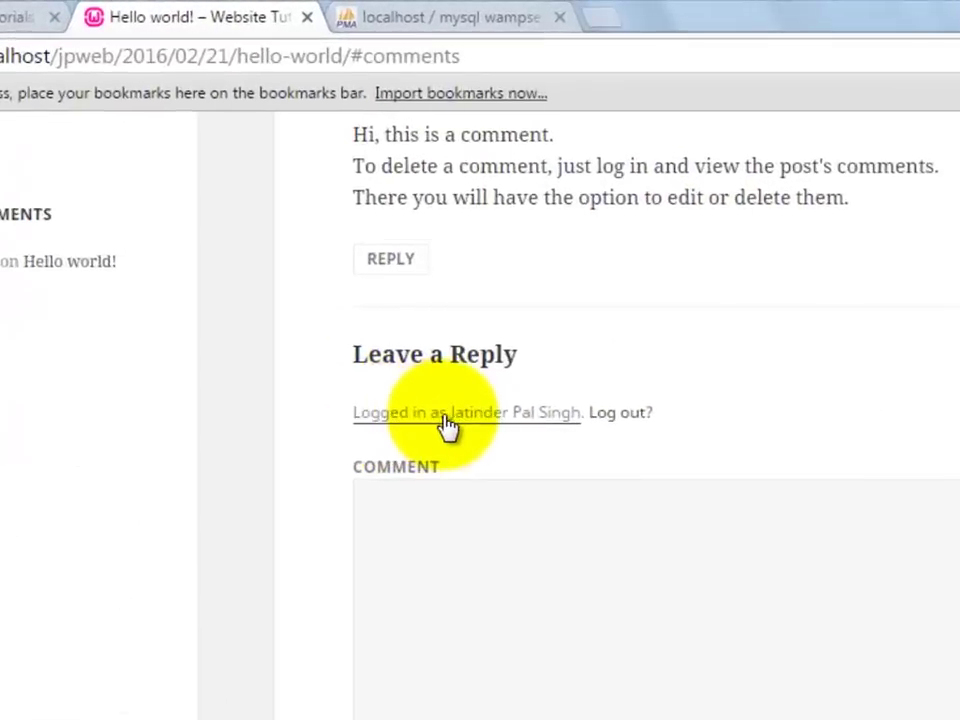
pyautogui.click(540, 610)
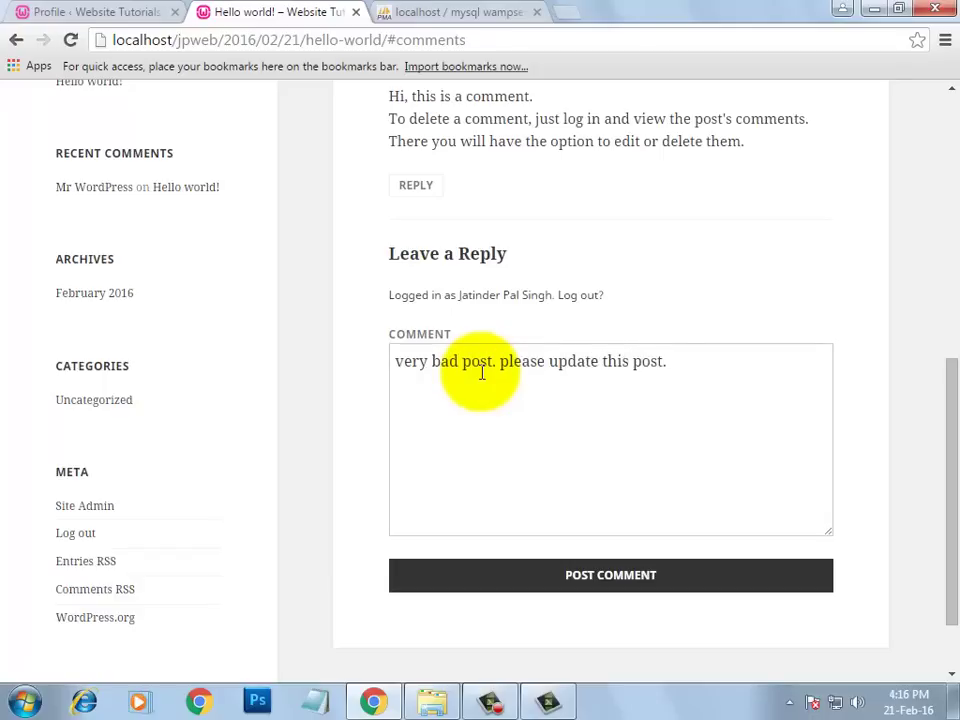
pyautogui.click(655, 588)
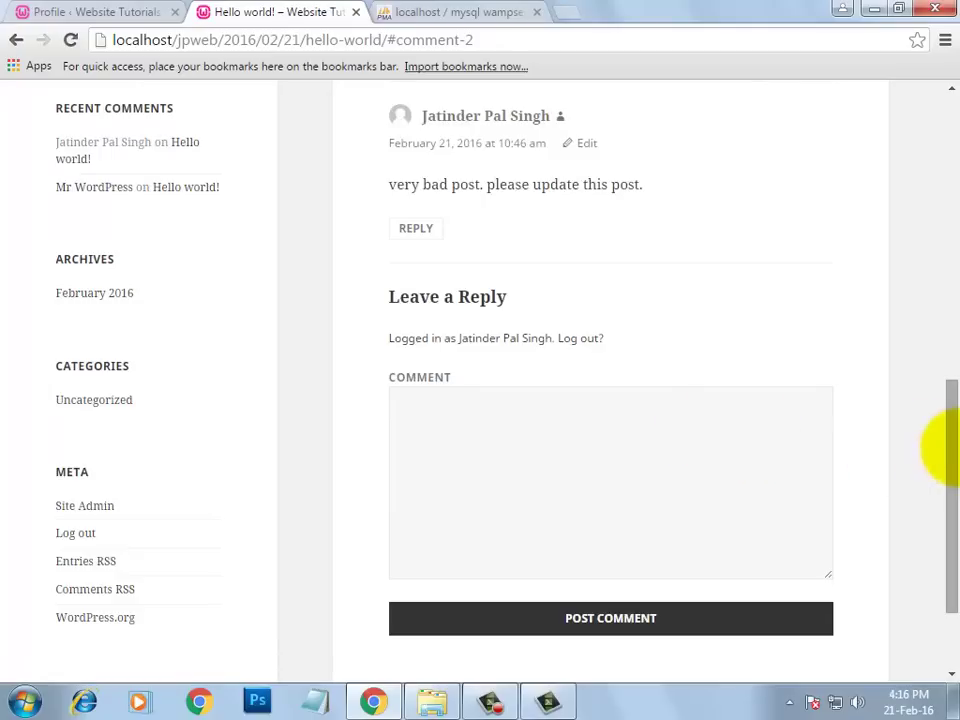
pyautogui.scroll(3, 940, 410)
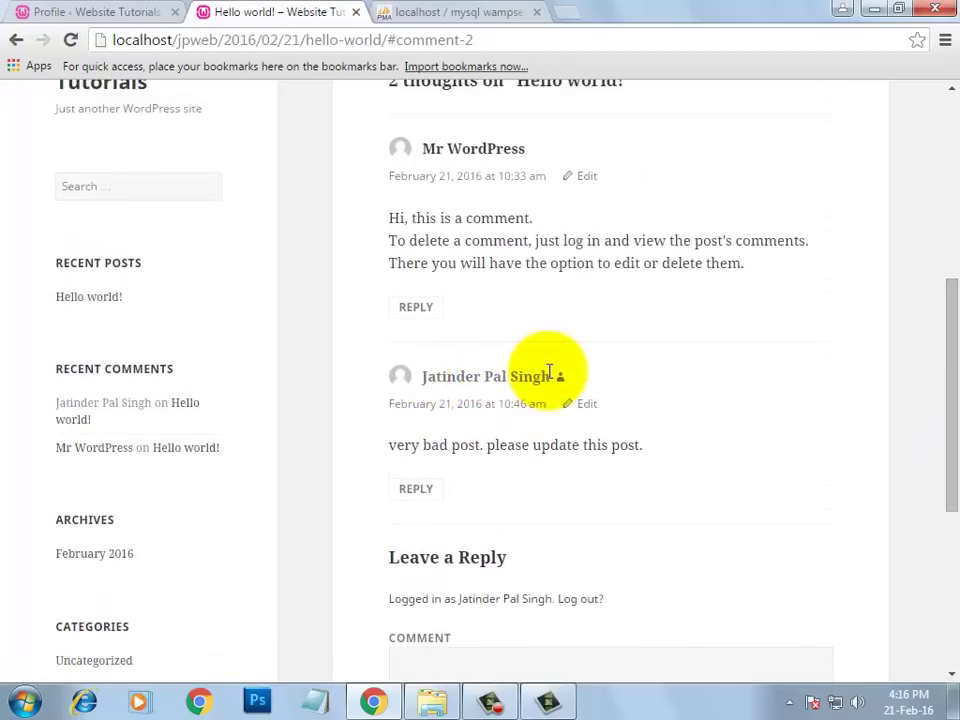
pyautogui.click(111, 11)
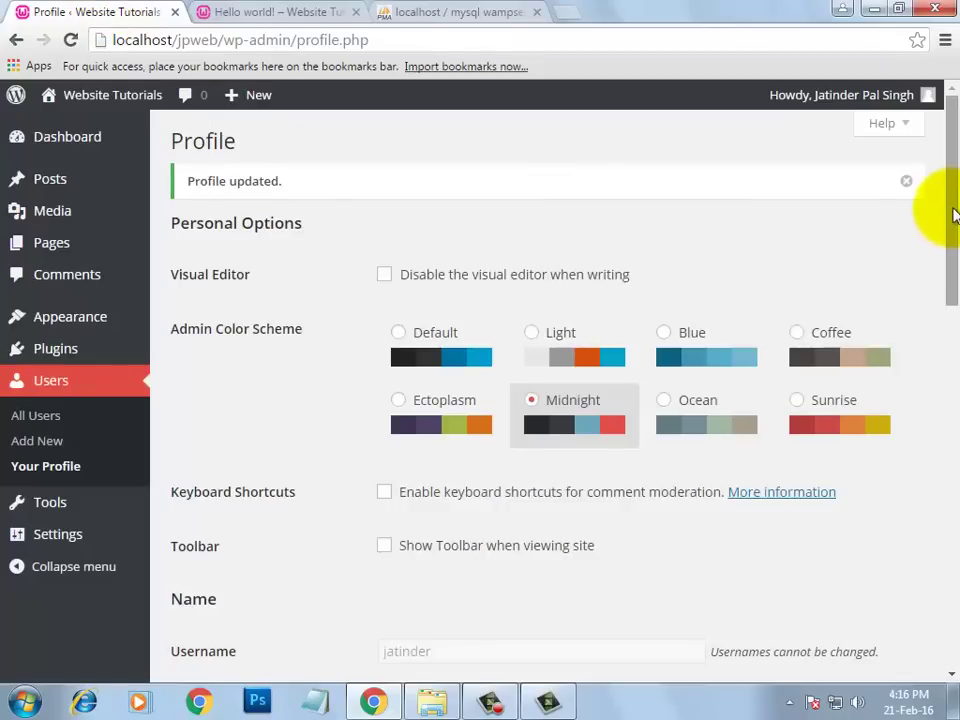
# - Write a Biographical Info introducing the user by name as 'very frank by nature'
pyautogui.moveTo(952, 214); pyautogui.dragTo(945, 460)
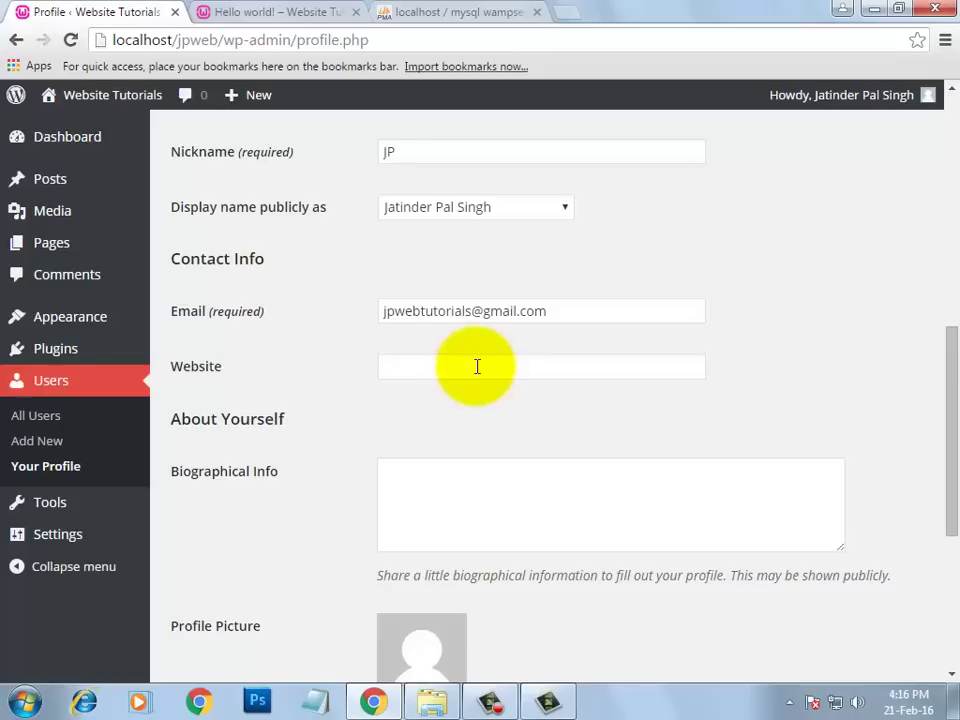
pyautogui.click(477, 366)
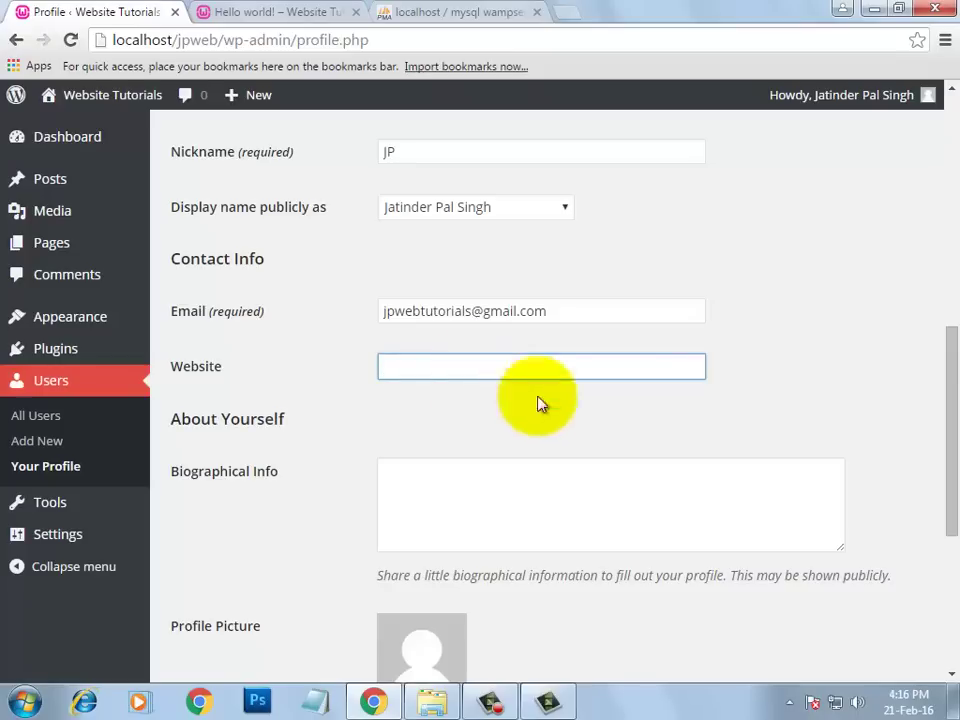
pyautogui.moveTo(943, 371); pyautogui.dragTo(928, 426)
pyautogui.click(498, 368)
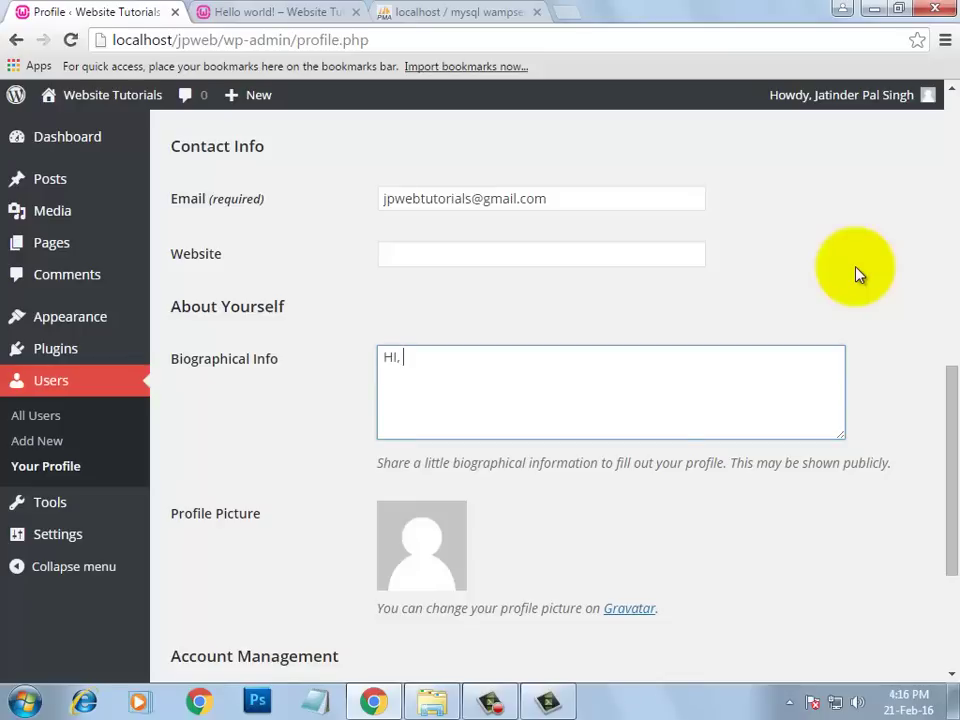
pyautogui.write('HI, i m jatinder pal singh and m very frank by nature.')
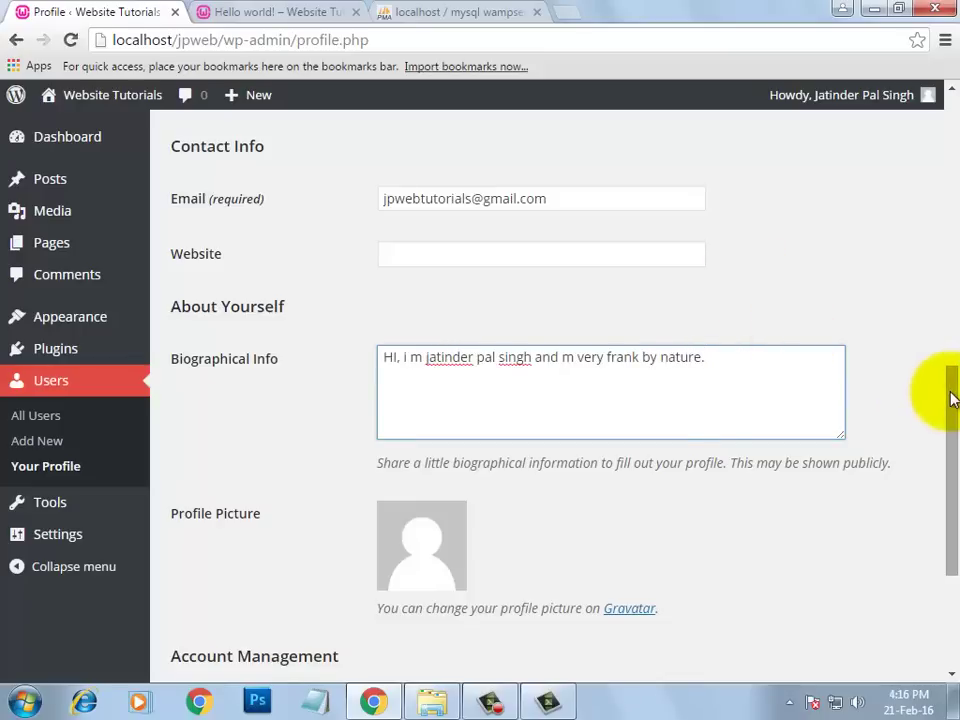
pyautogui.moveTo(945, 392); pyautogui.dragTo(870, 458)
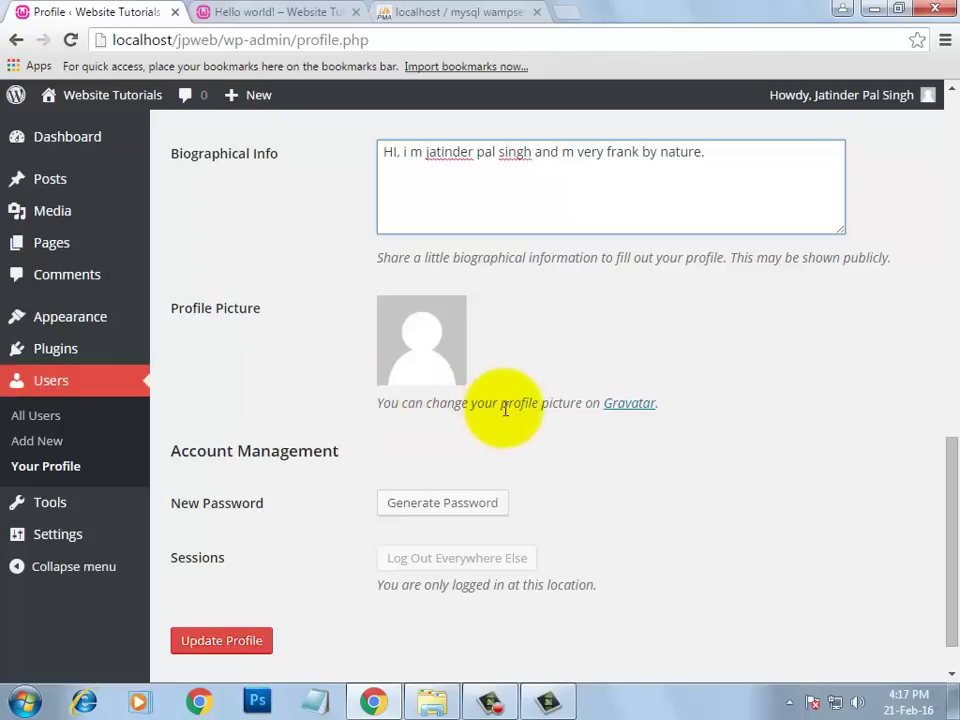
# - Open the Gravatar link in a new tab and start Create Your Own Gravatar sign-up
pyautogui.rightClick(630, 405)
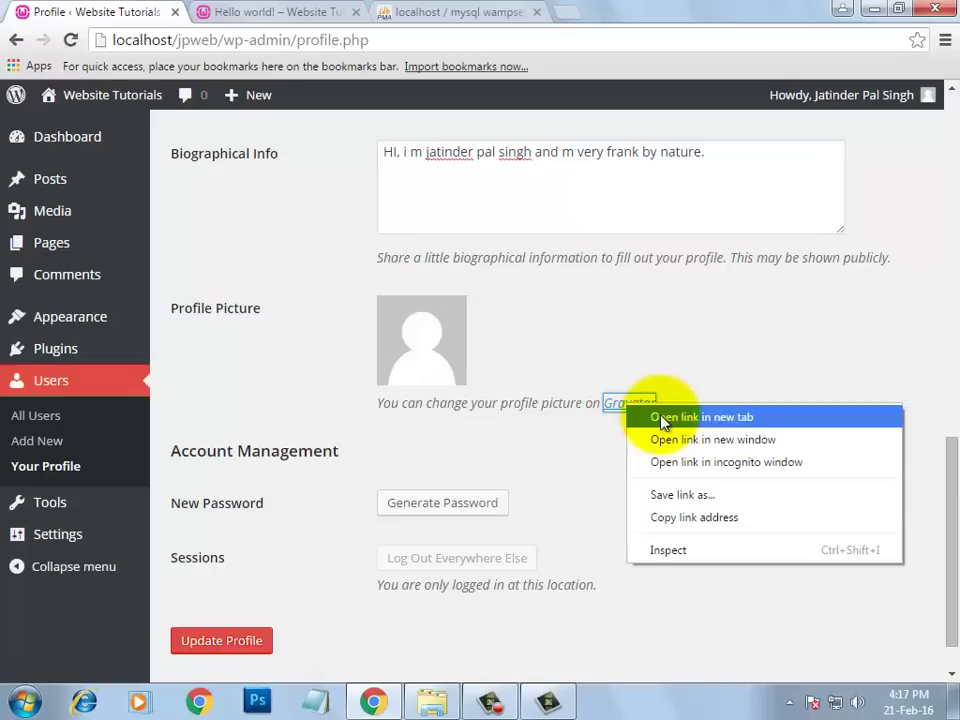
pyautogui.click(662, 418)
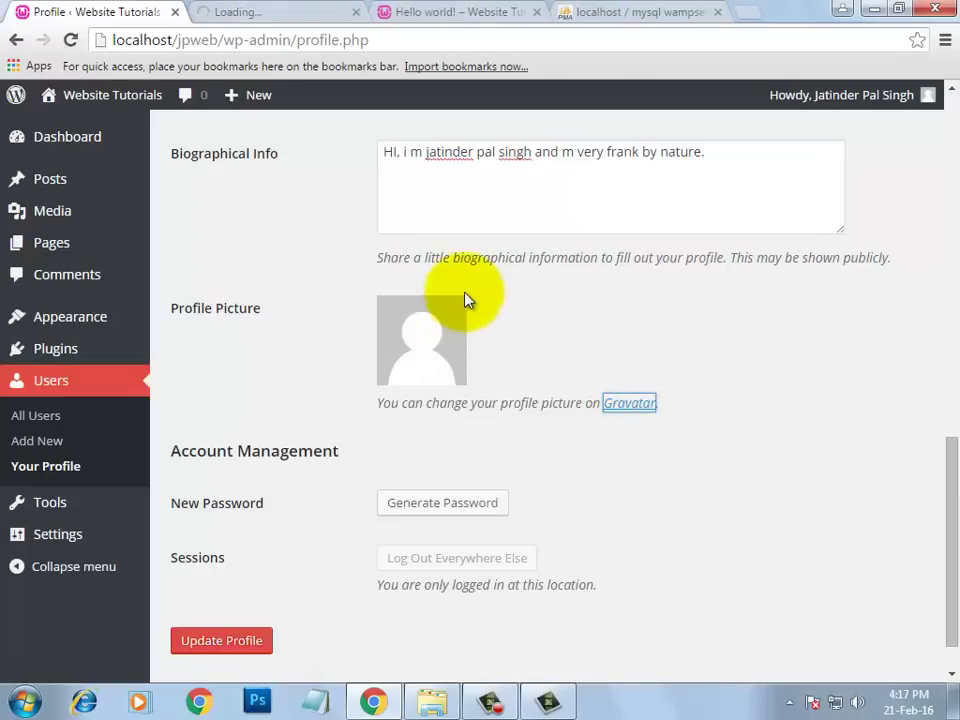
pyautogui.click(289, 12)
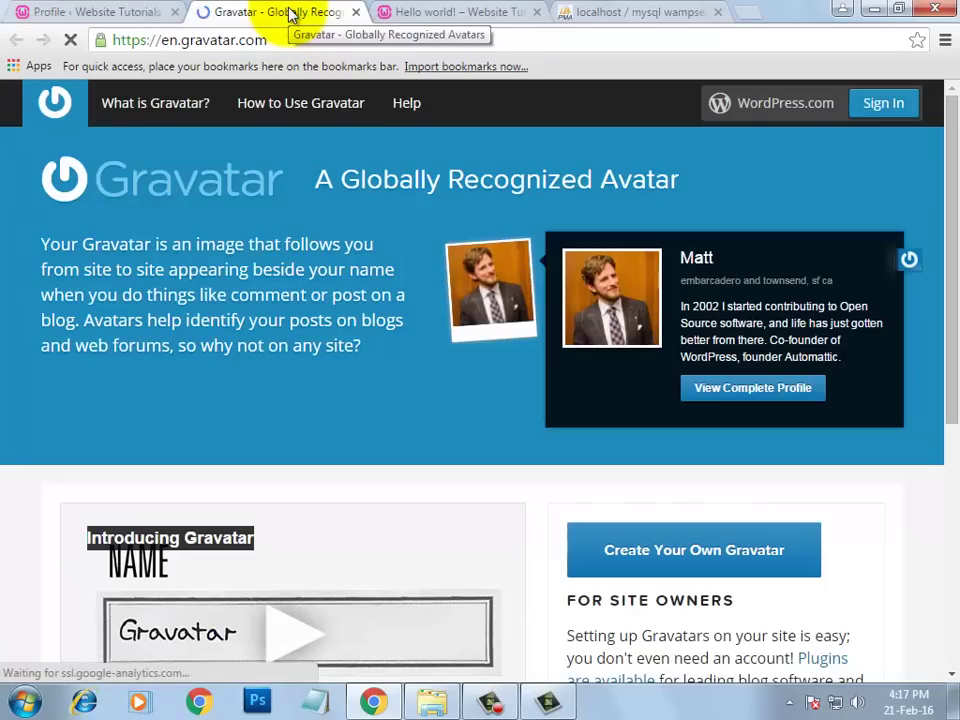
pyautogui.click(676, 573)
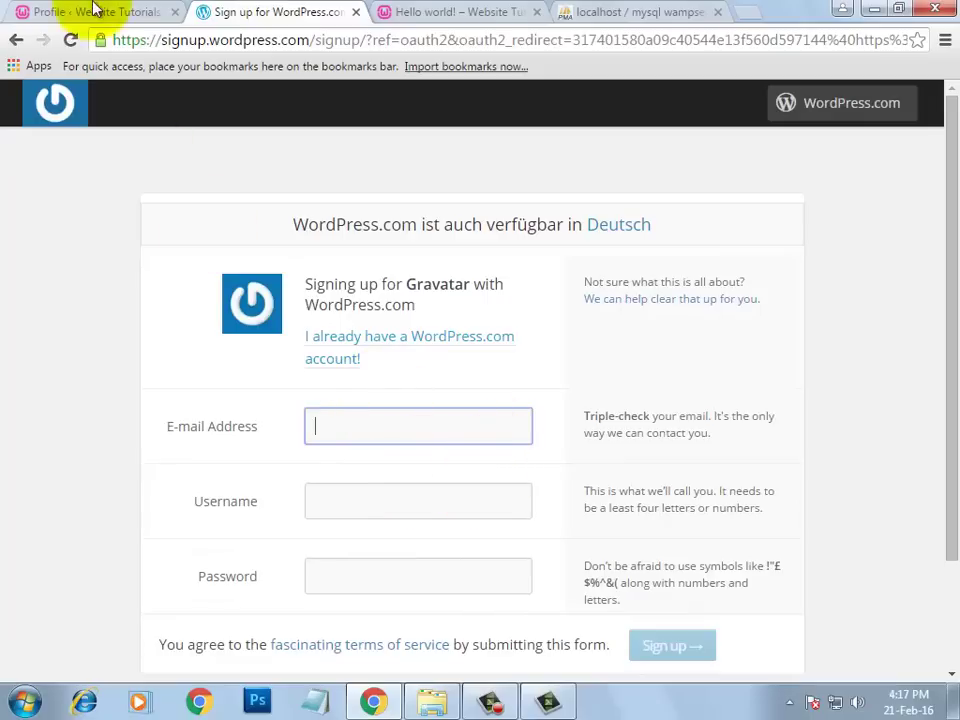
pyautogui.click(94, 11)
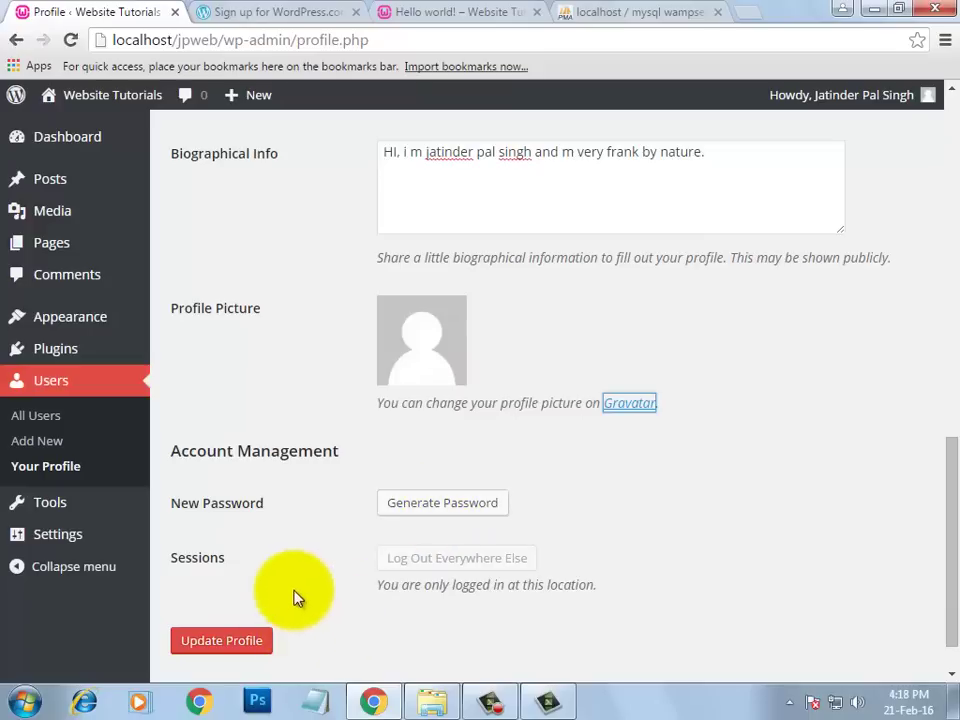
# - Update the profile to save the new biography
pyautogui.click(195, 643)
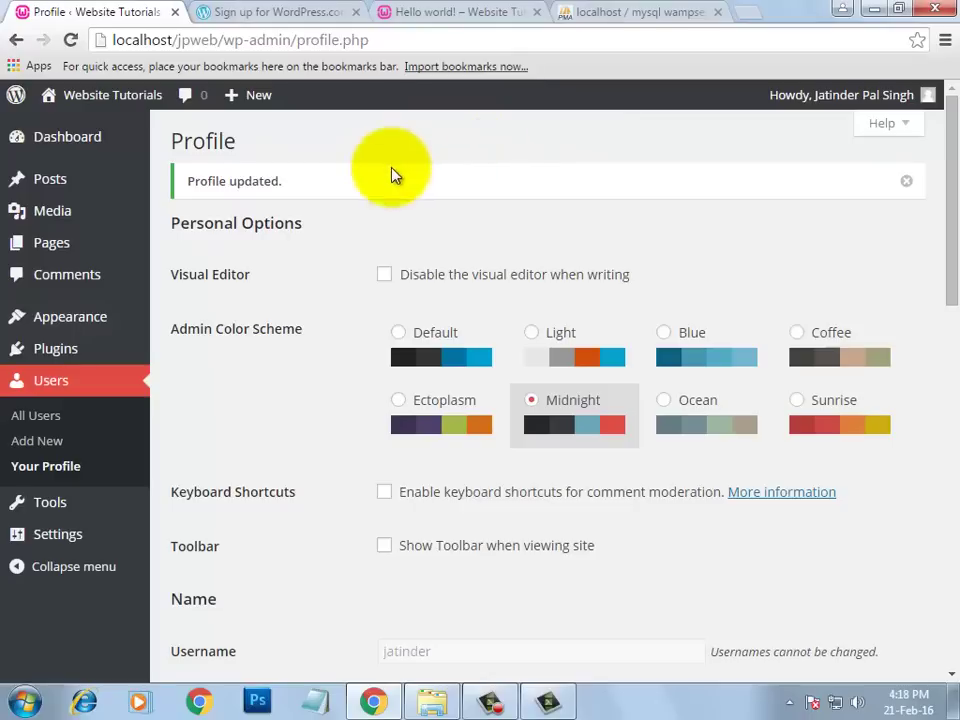
pyautogui.moveTo(24, 110)
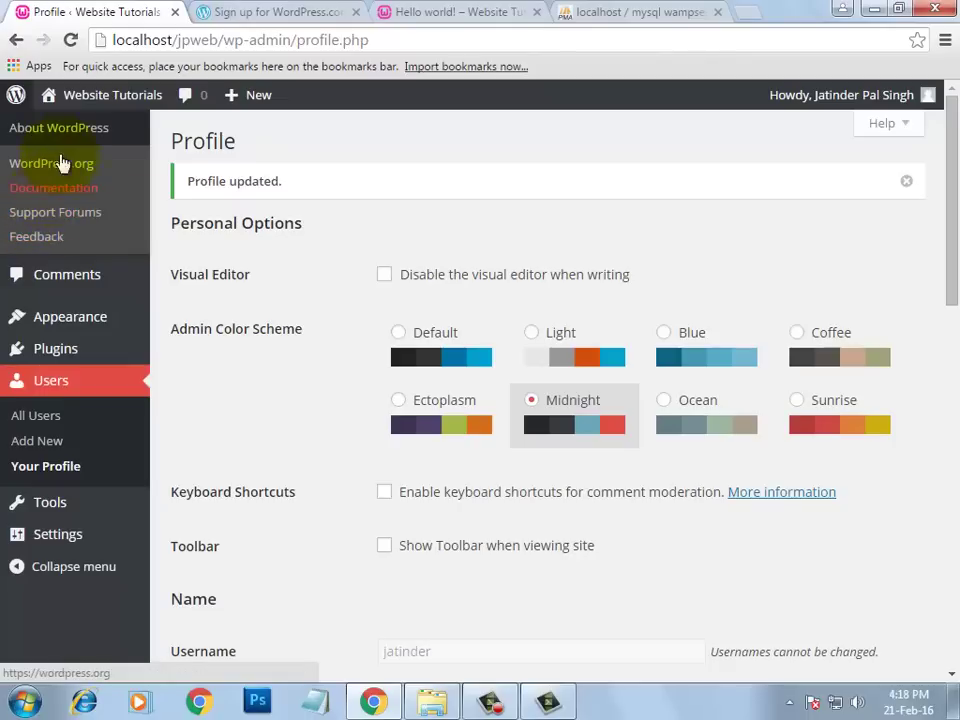
pyautogui.moveTo(118, 105)
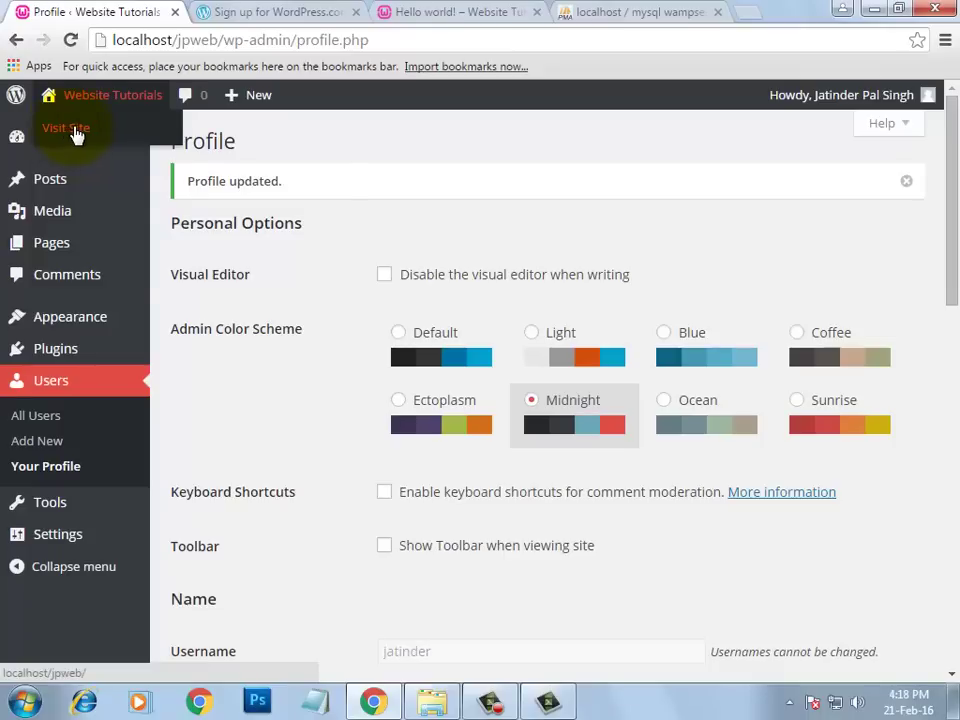
# - Open Visit Site in a new tab, then close the signup and Hello world! tabs
pyautogui.rightClick(77, 135)
pyautogui.click(95, 139)
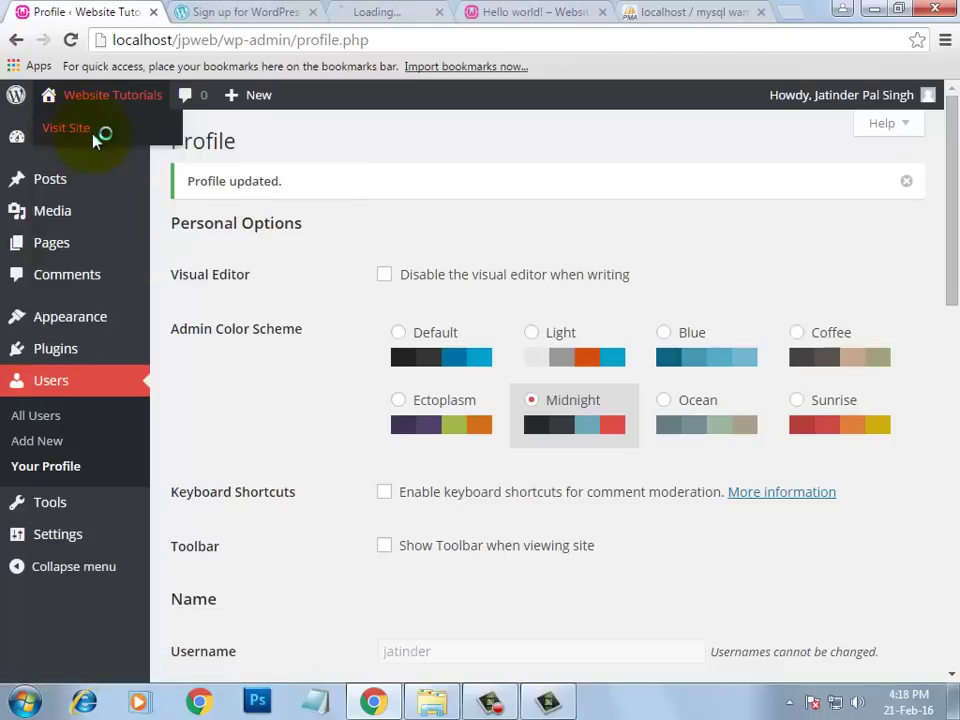
pyautogui.click(380, 11)
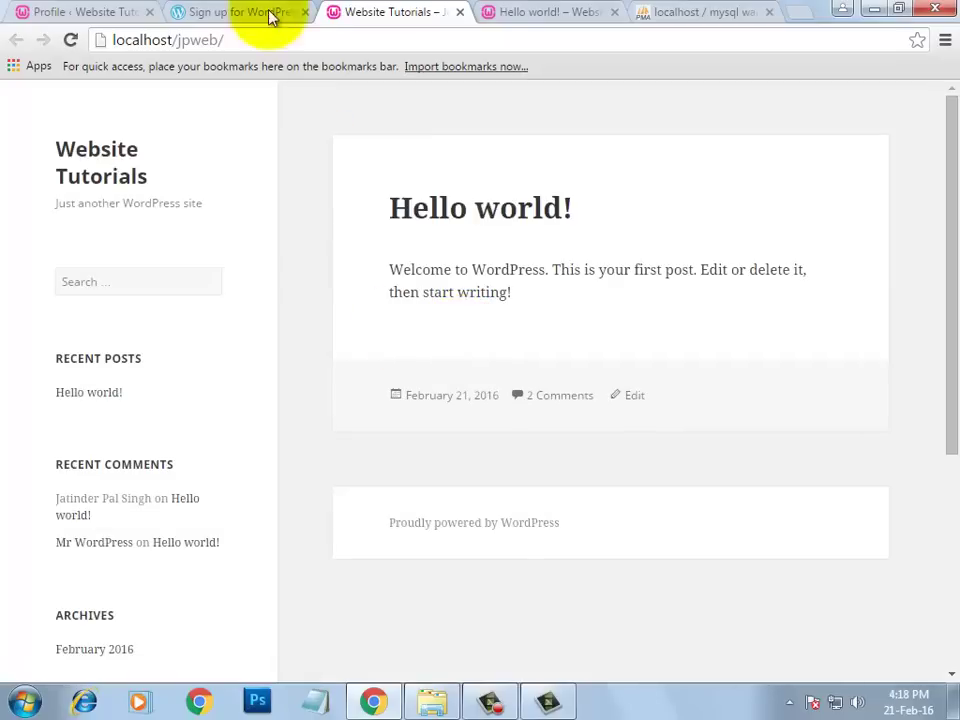
pyautogui.click(270, 14)
pyautogui.click(303, 13)
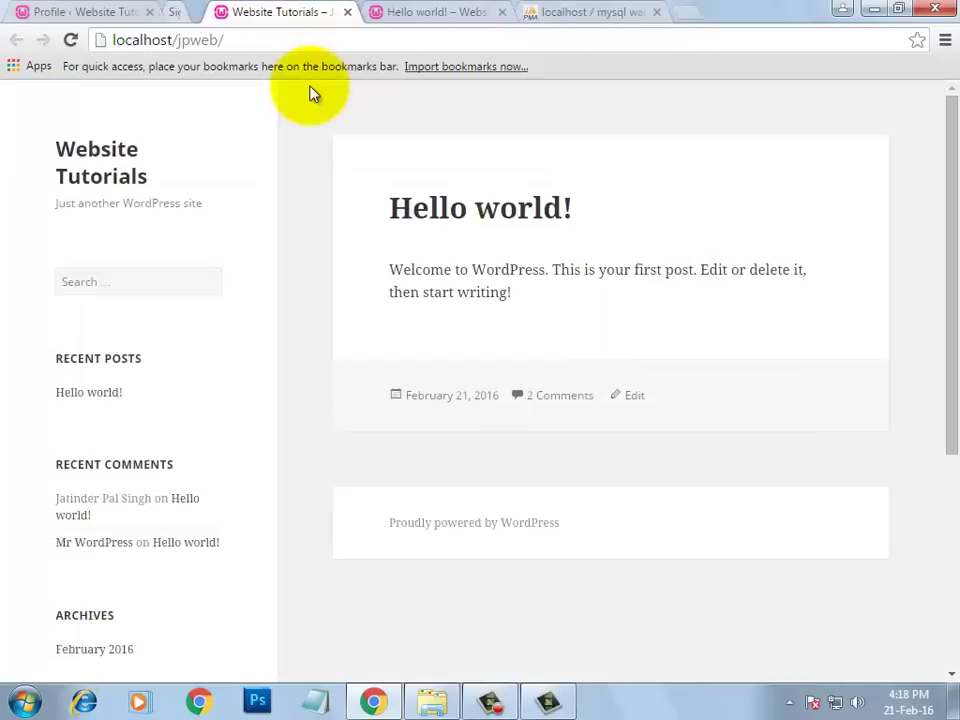
pyautogui.click(415, 9)
pyautogui.click(458, 12)
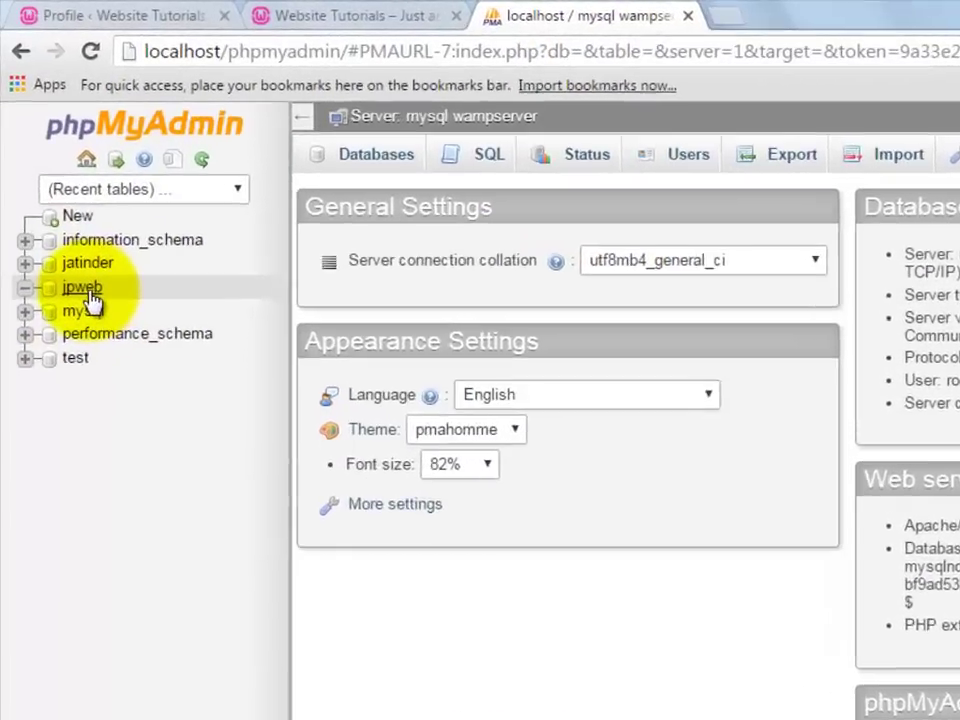
# - Browse the jpweb jp_users row through to display_name, then return to the Website Tutorials site
pyautogui.click(70, 228)
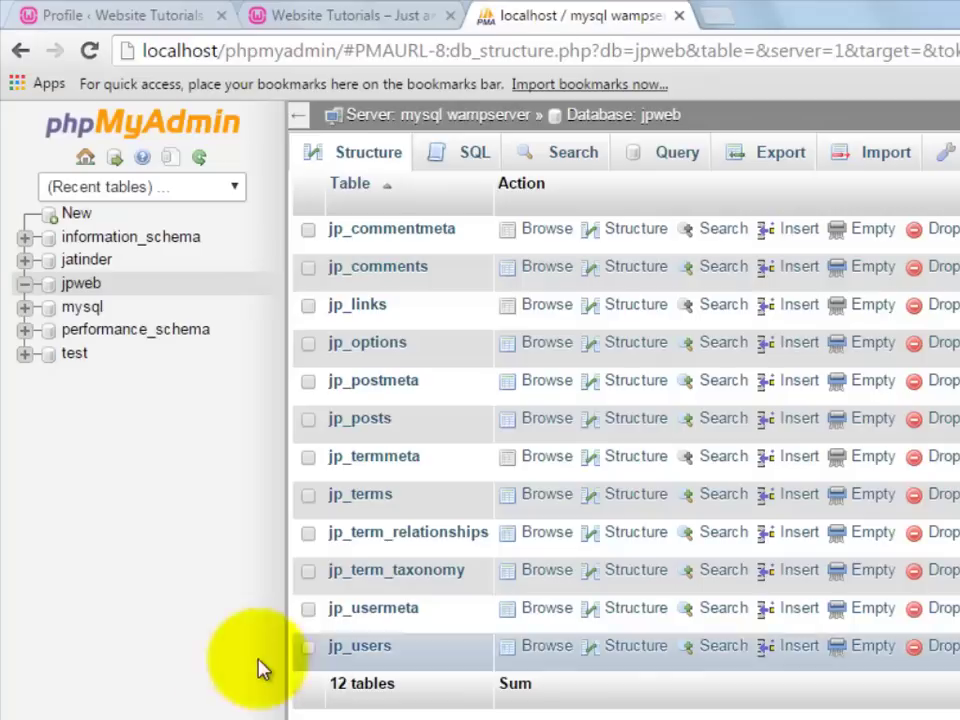
pyautogui.click(366, 648)
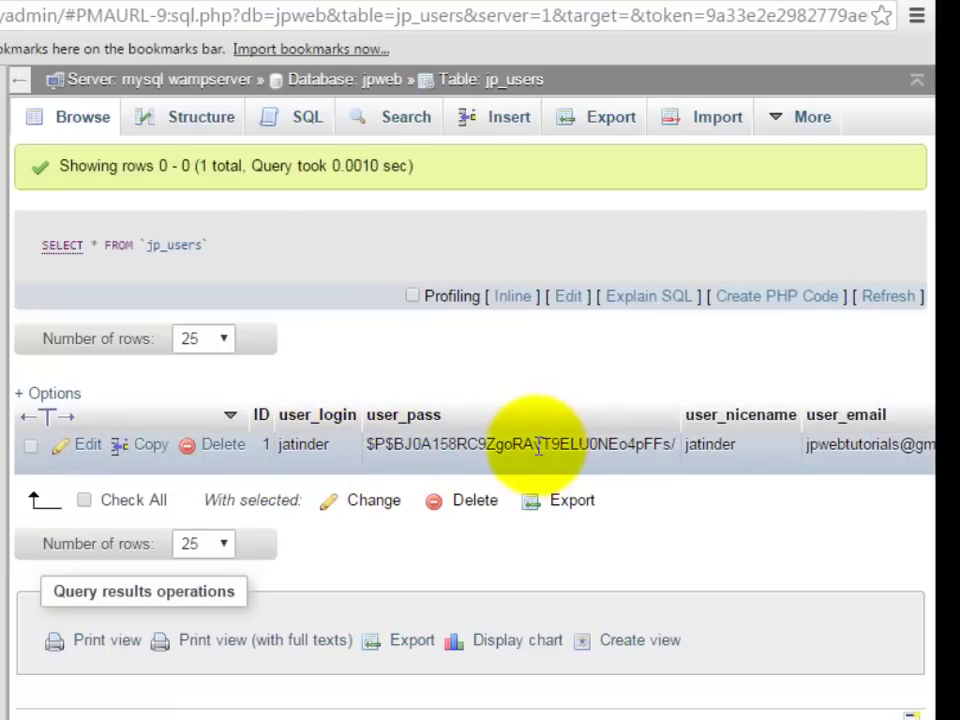
pyautogui.hscroll(5, 538, 447)
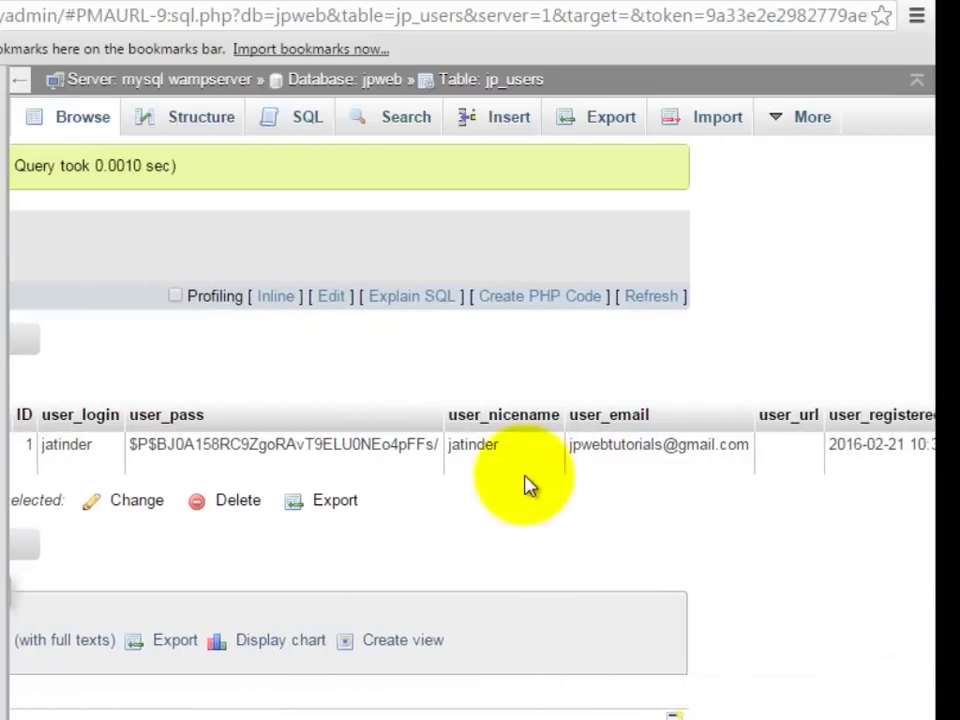
pyautogui.hscroll(3, 589, 664)
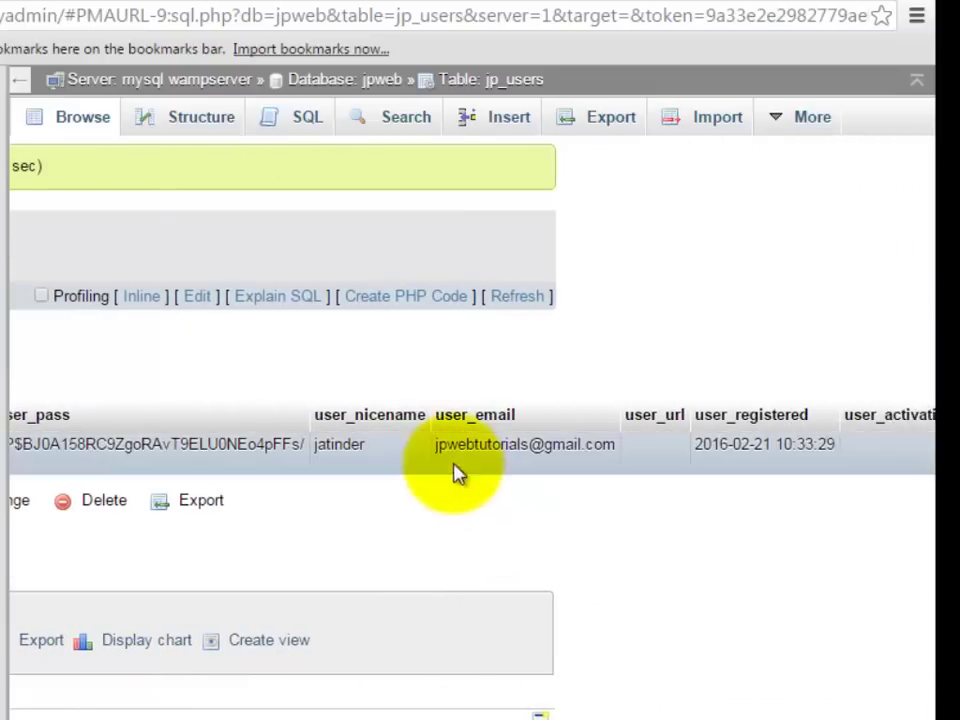
pyautogui.hscroll(5, 546, 700)
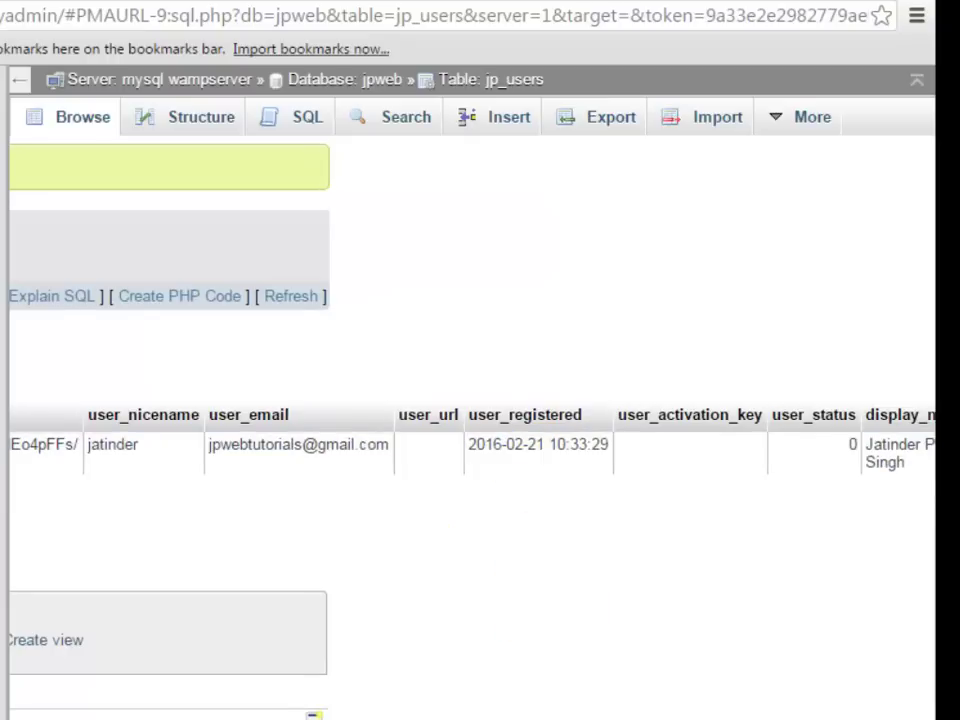
pyautogui.hscroll(1, 470, 440)
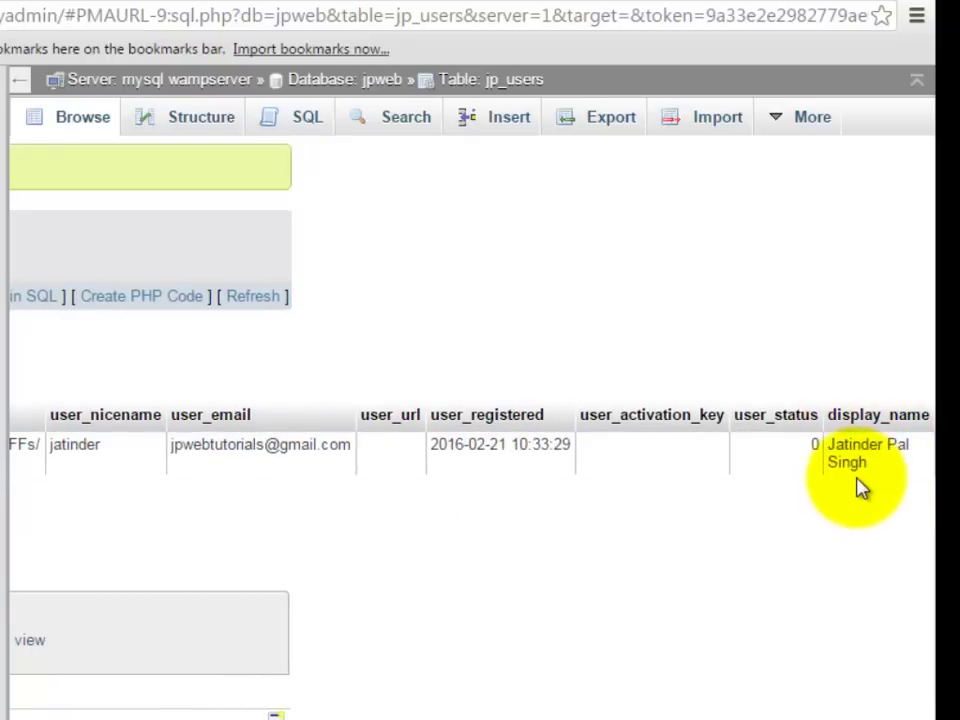
pyautogui.hscroll(-5, 480, 440)
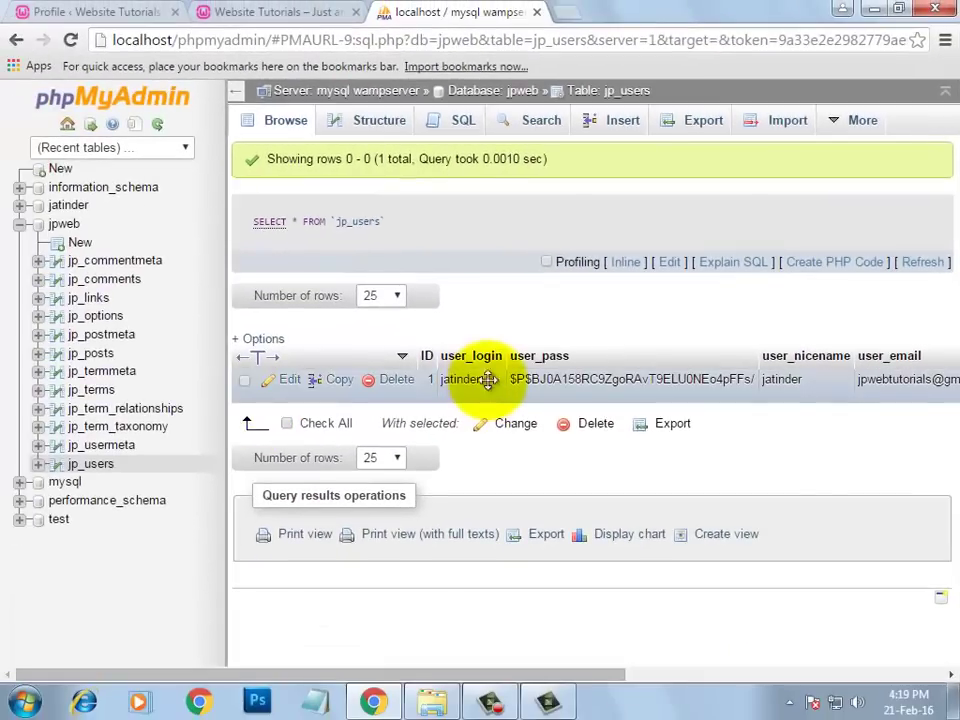
pyautogui.click(204, 3)
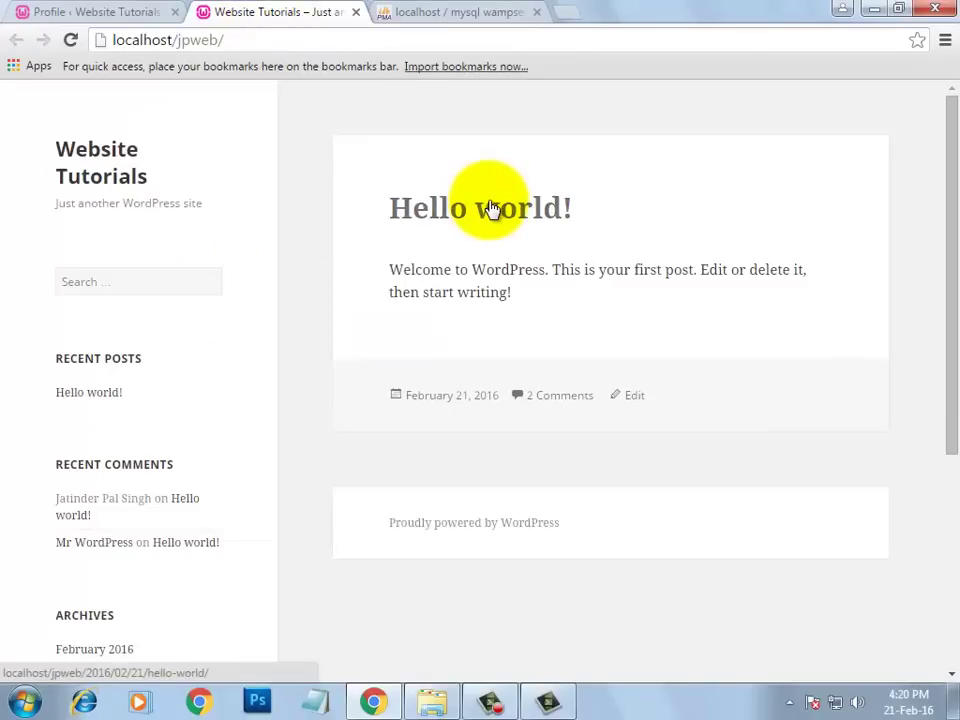
# - Return to the admin Profile page in the Profile < Website Tutorials tab
pyautogui.click(107, 21)
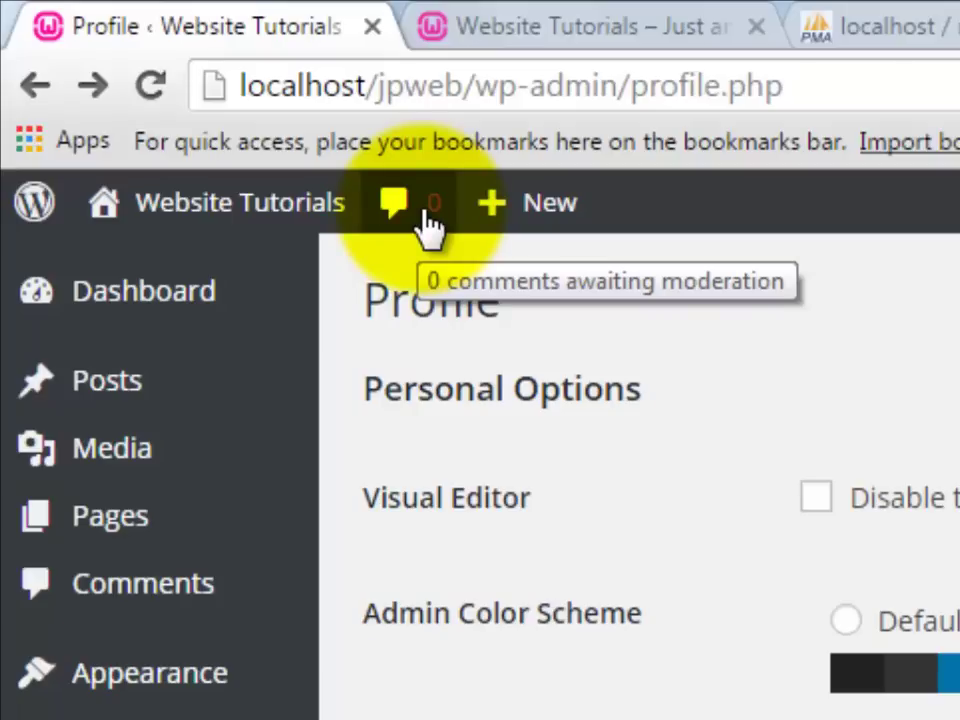
# - Go to the admin Dashboard home with its welcome panel, At a Glance and Quick Draft
pyautogui.moveTo(575, 237)
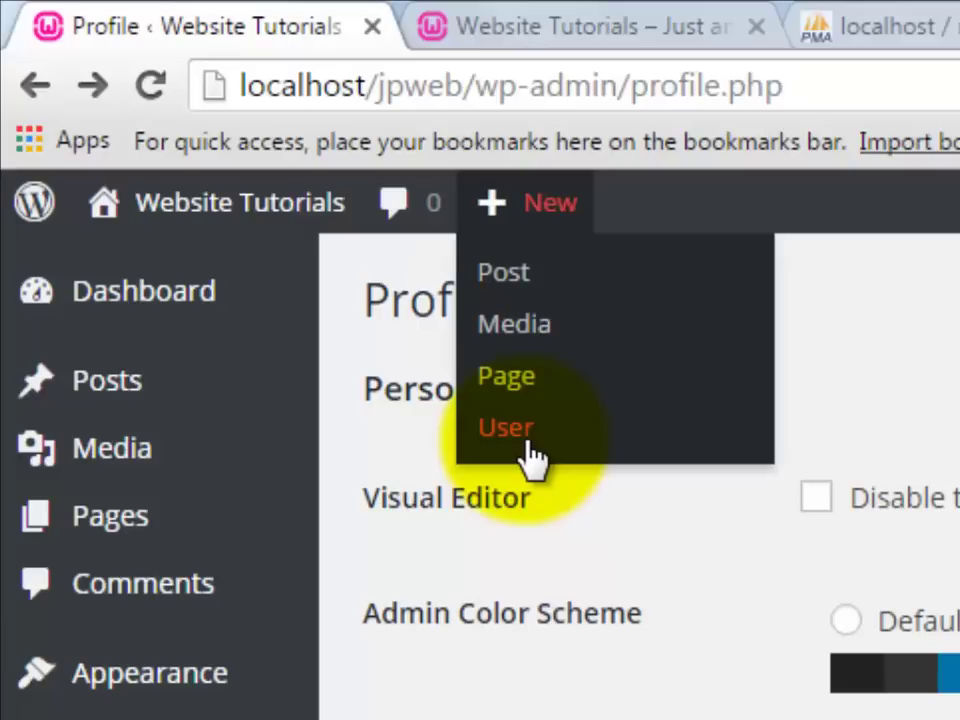
pyautogui.moveTo(178, 447)
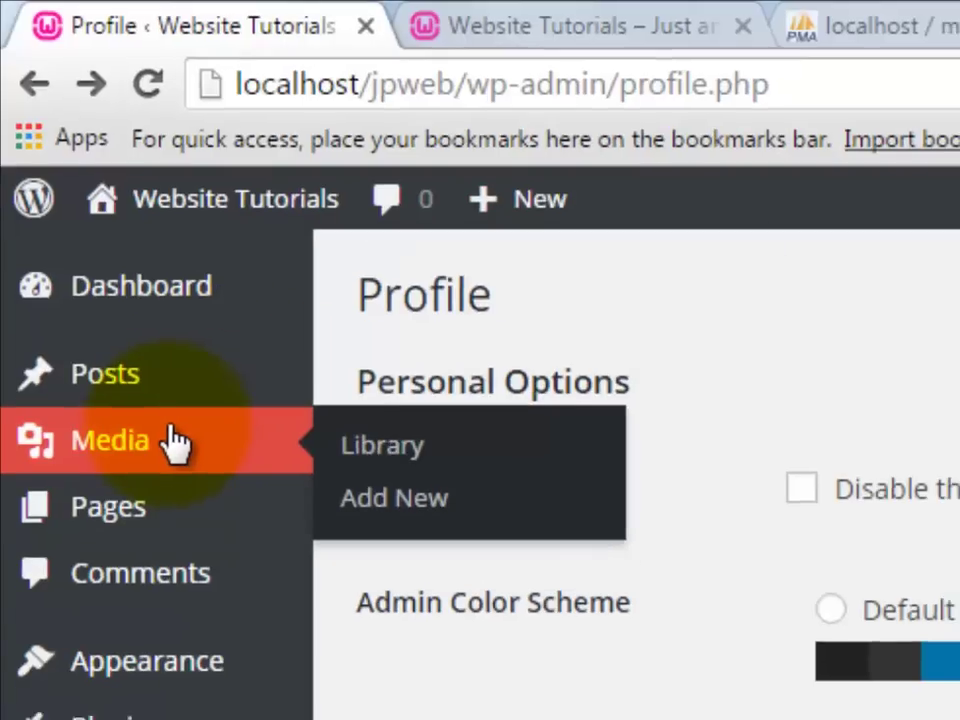
pyautogui.moveTo(141, 521)
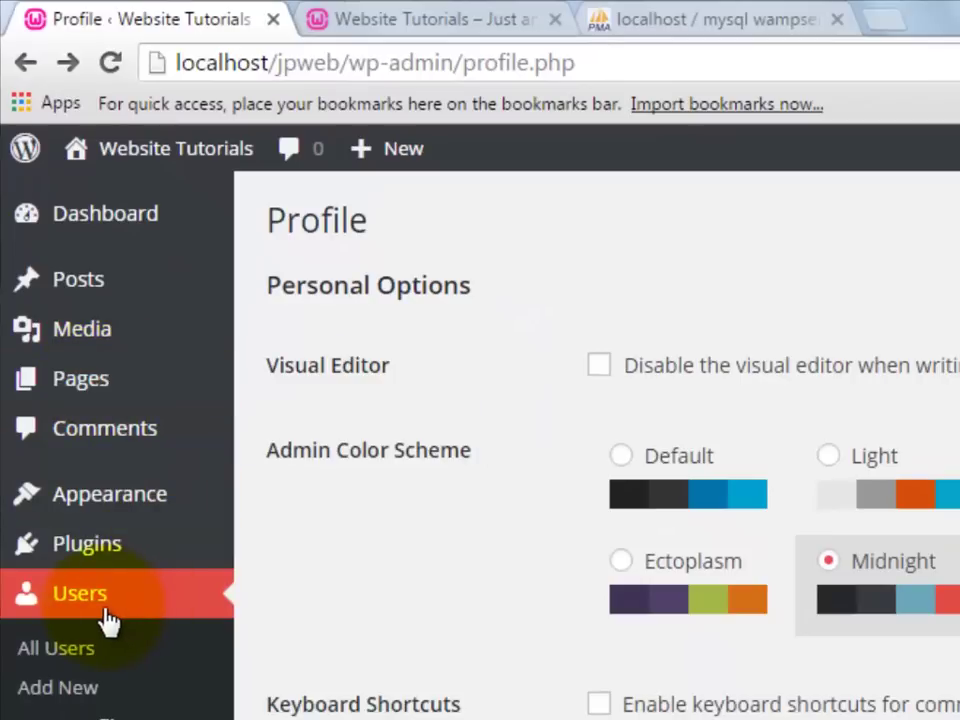
pyautogui.moveTo(403, 170)
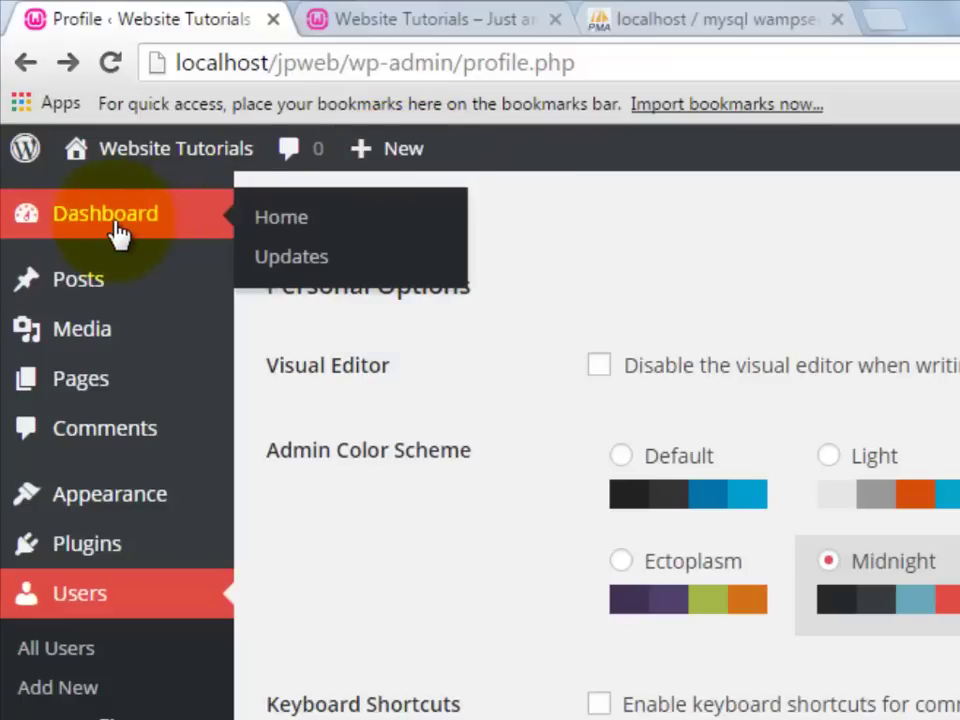
pyautogui.click(117, 228)
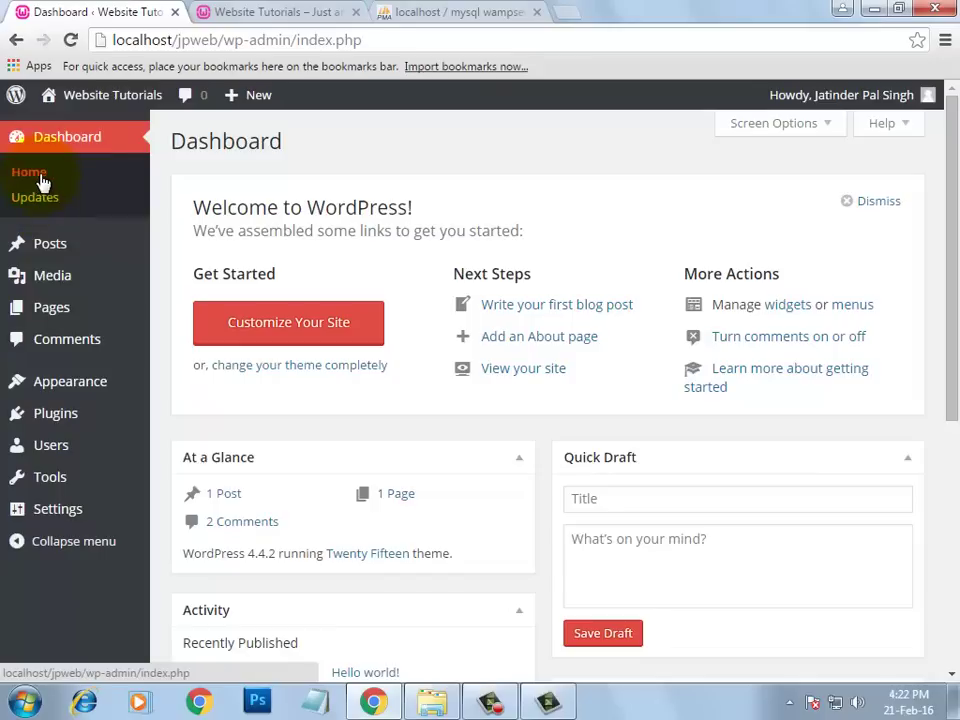
pyautogui.click(40, 177)
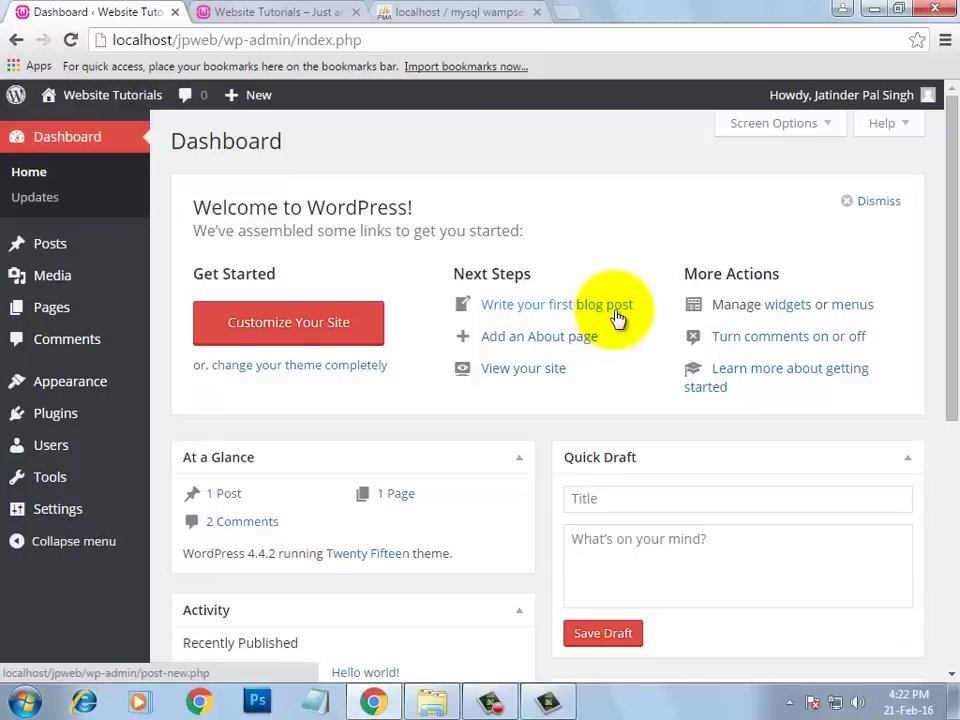
pyautogui.moveTo(100, 248)
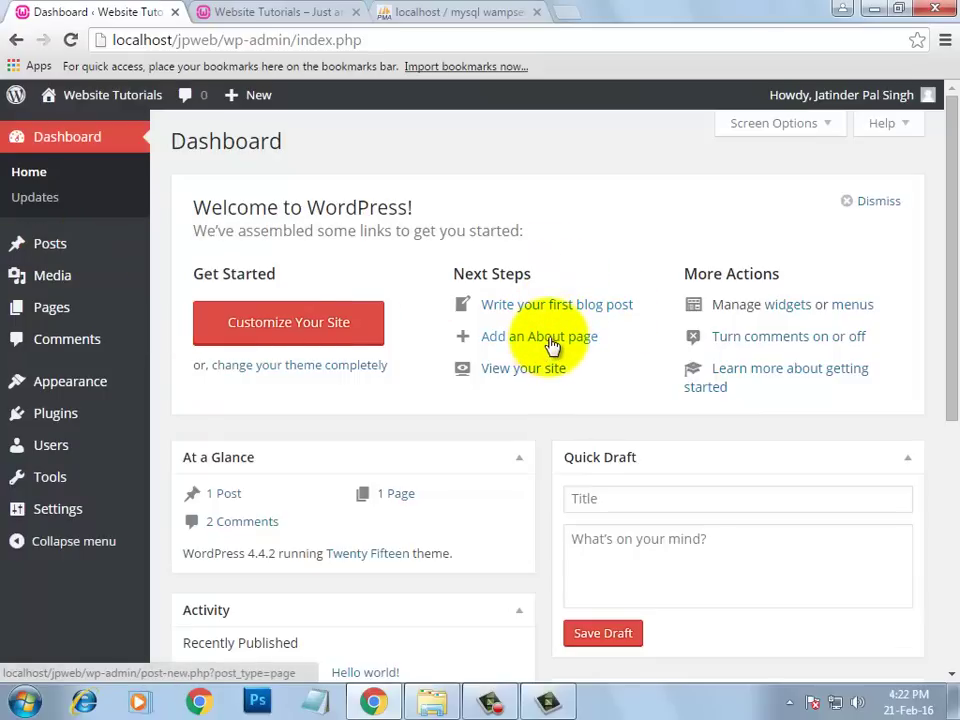
pyautogui.moveTo(80, 304)
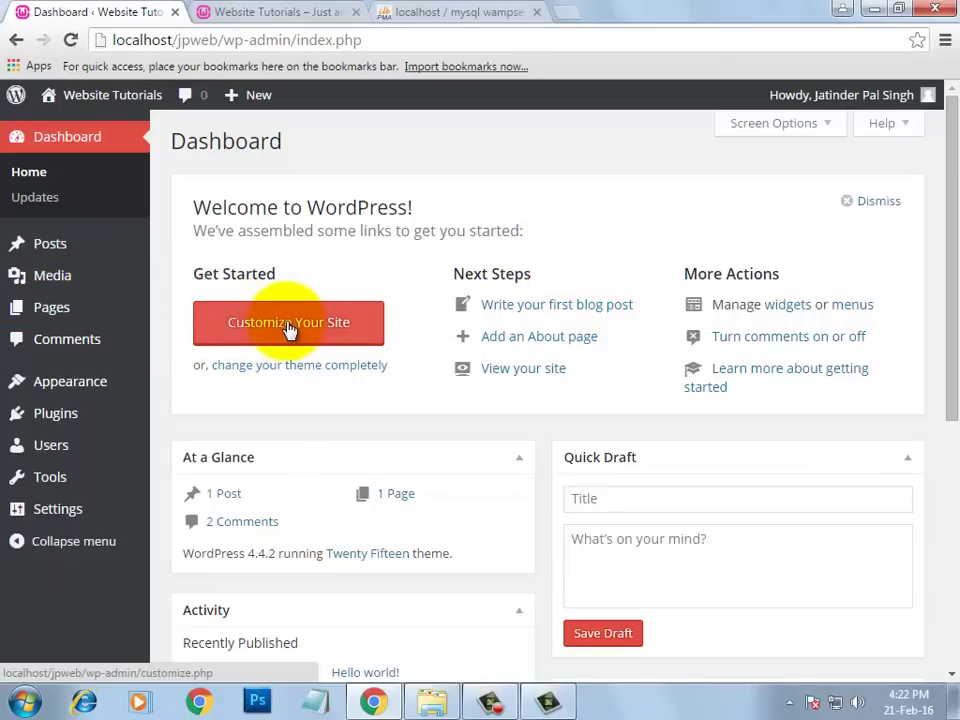
pyautogui.moveTo(103, 382)
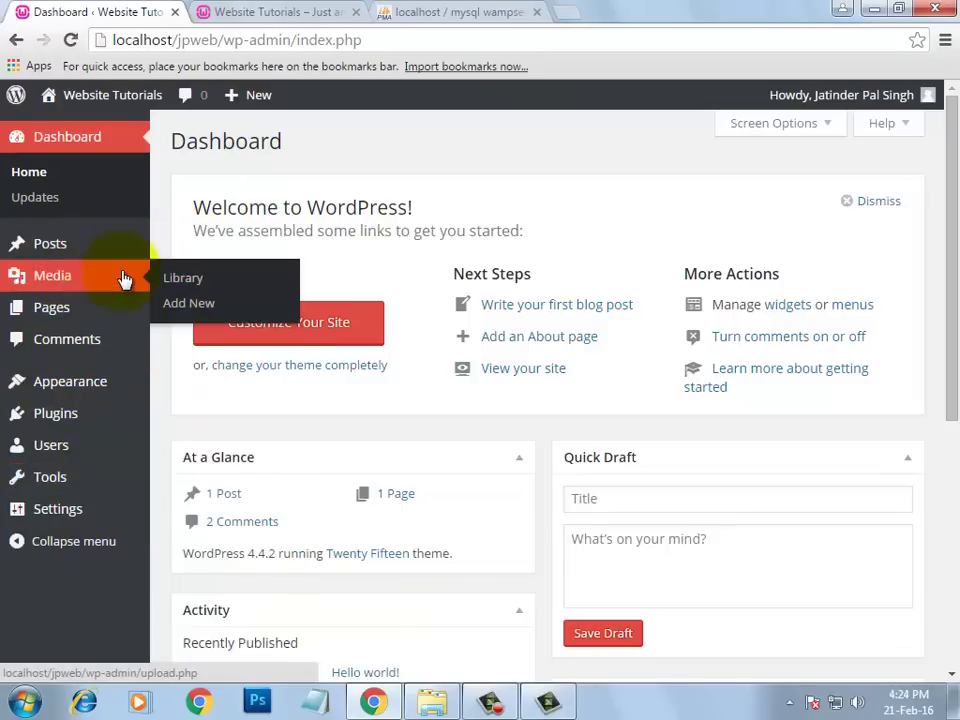
pyautogui.moveTo(124, 309)
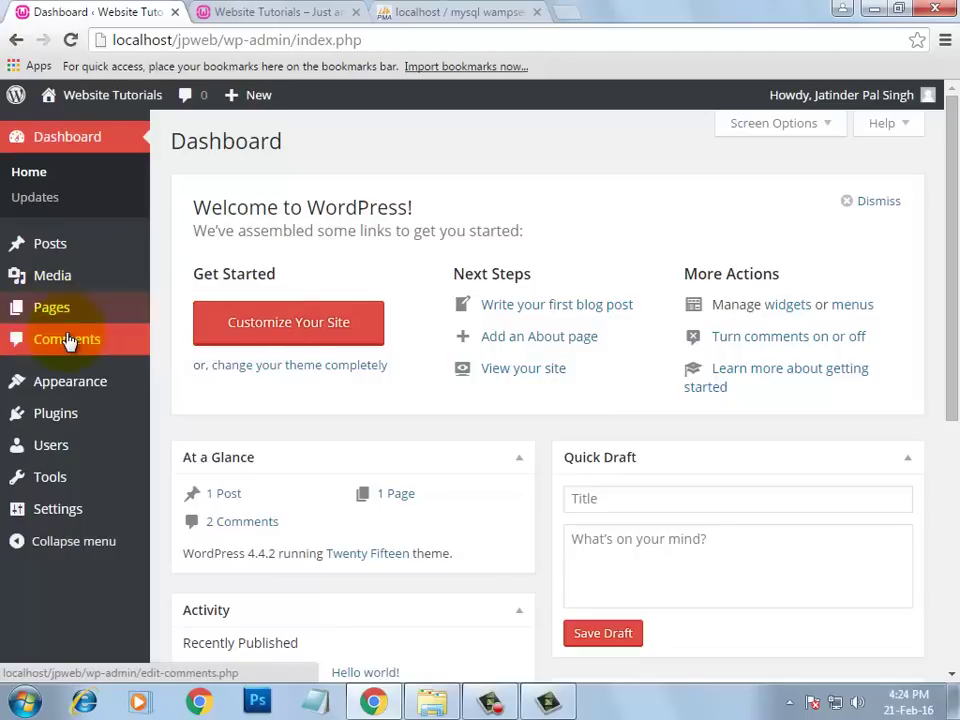
pyautogui.moveTo(75, 400)
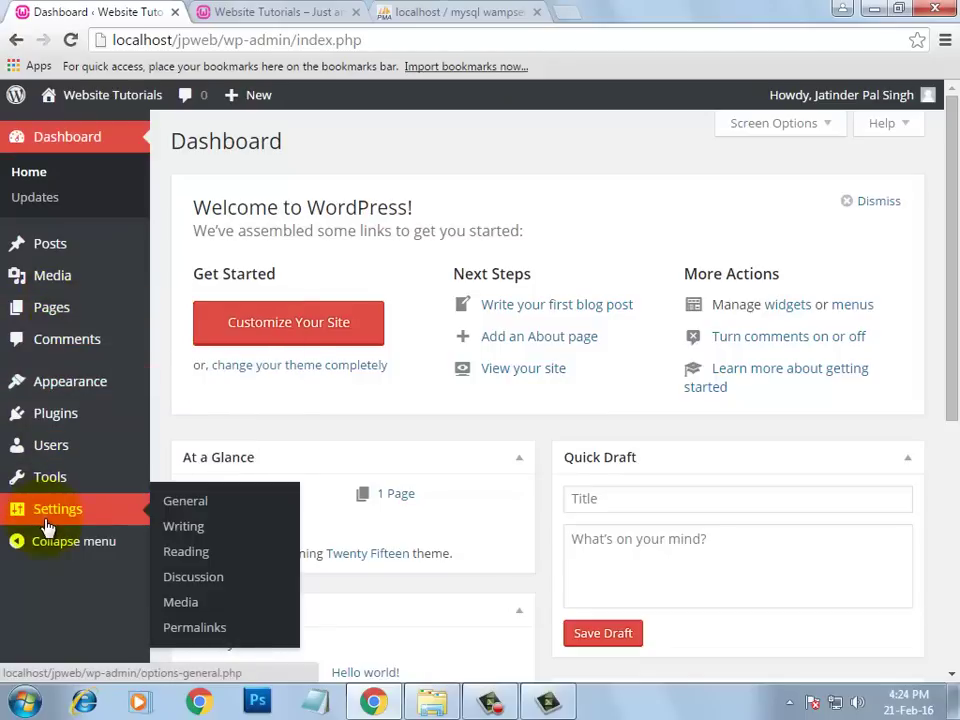
pyautogui.moveTo(27, 418)
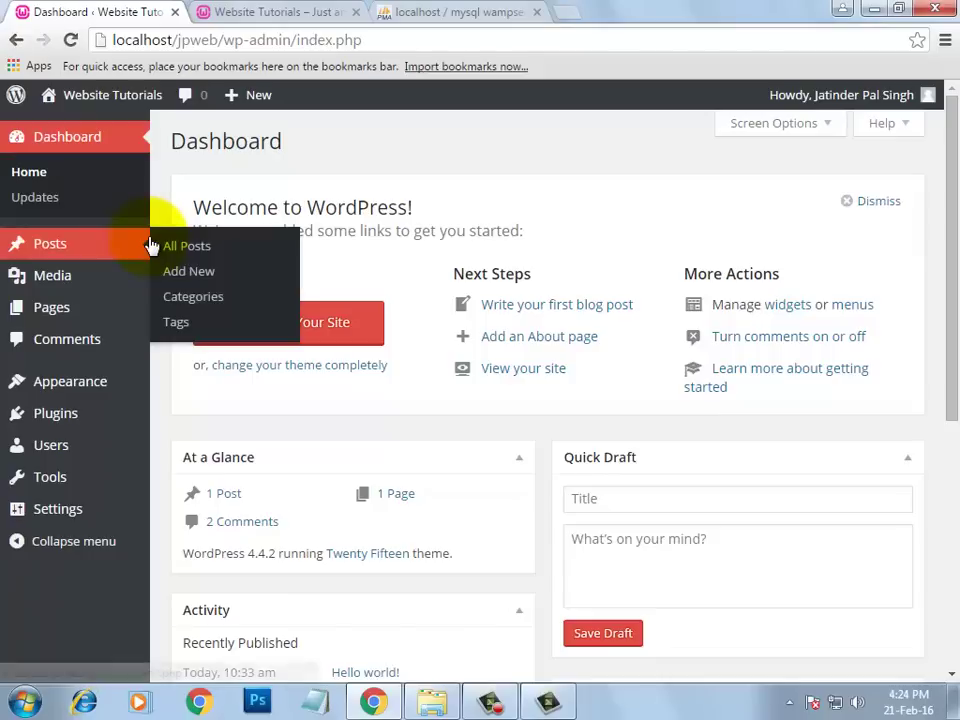
# - Check Dashboard > Updates, confirming WordPress 4.4.2 is current and plugins and themes are up to date
pyautogui.click(36, 200)
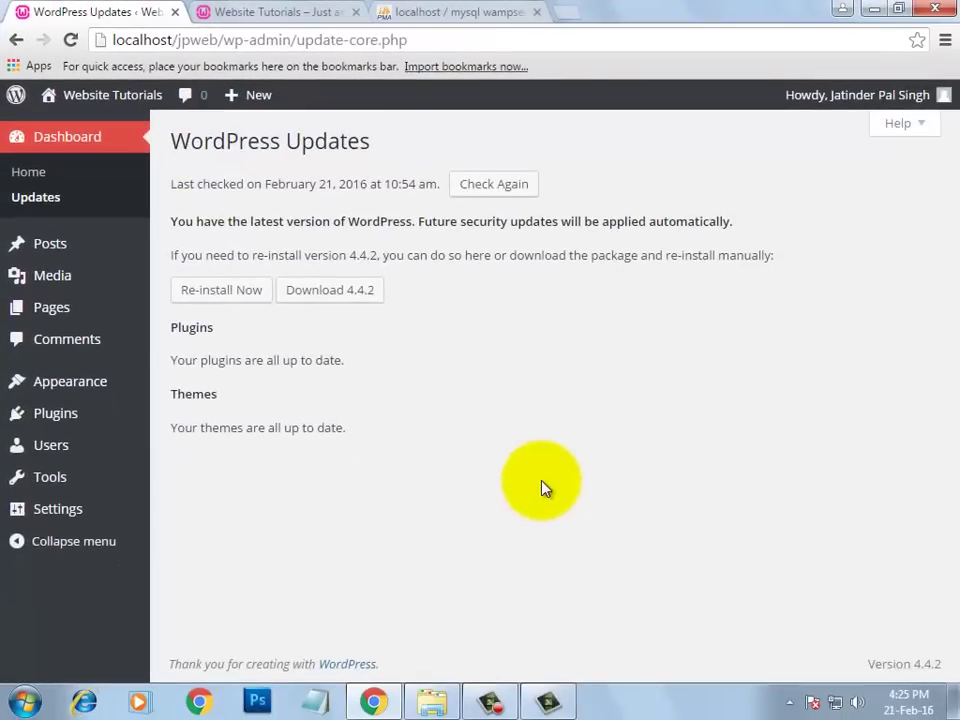
pyautogui.moveTo(107, 261)
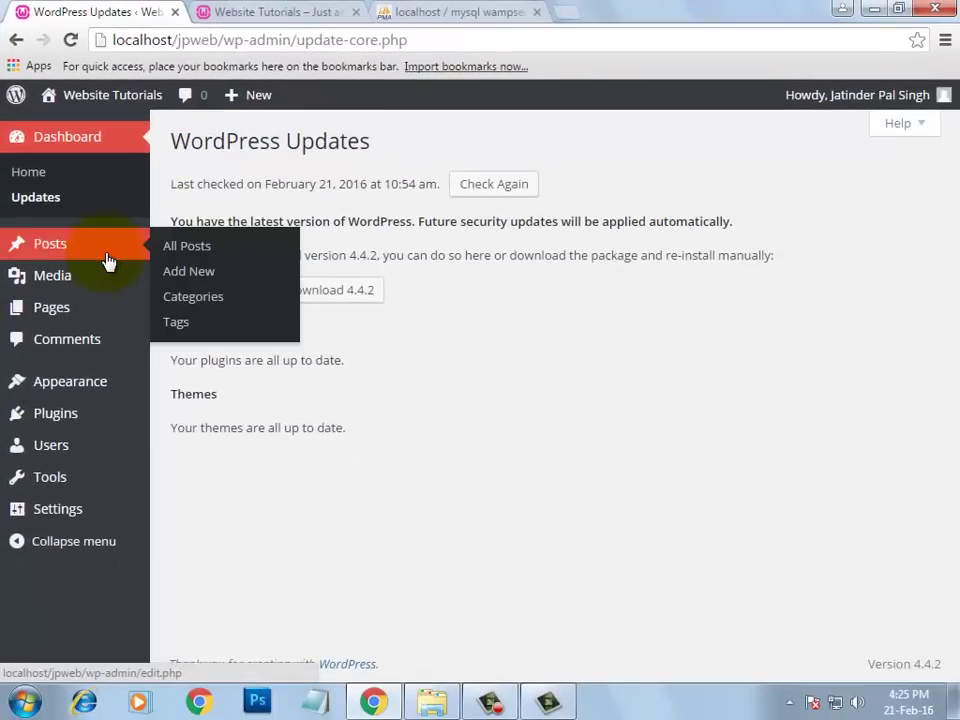